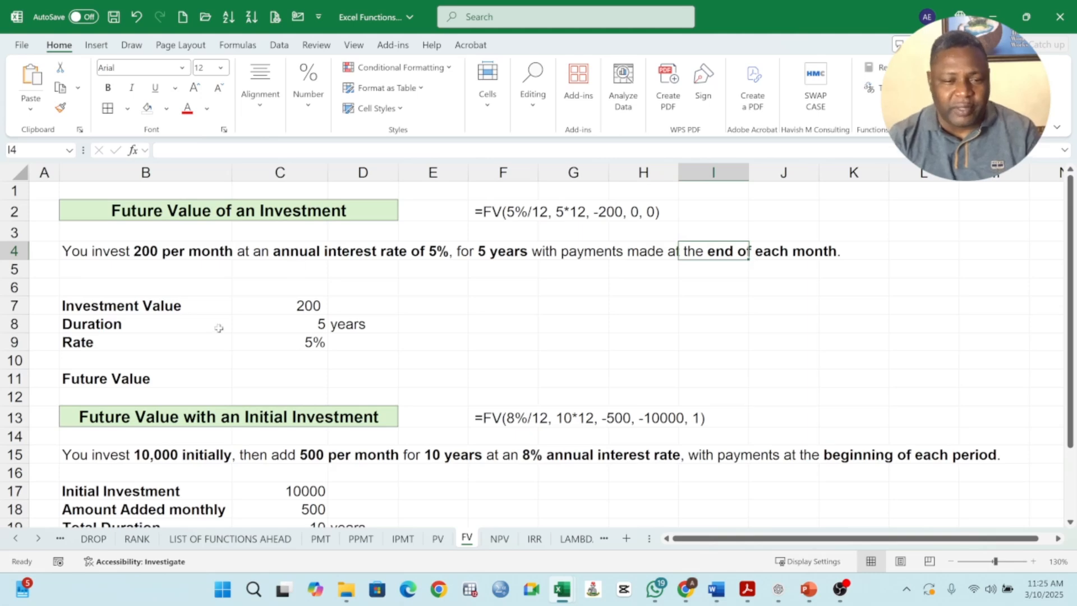
Step: Start an FV formula in C11 beside Future Value, using the annual rate divided by twelve, C9/12, as the rate argument
{"action": "left_click", "coordinate": [140, 307]}
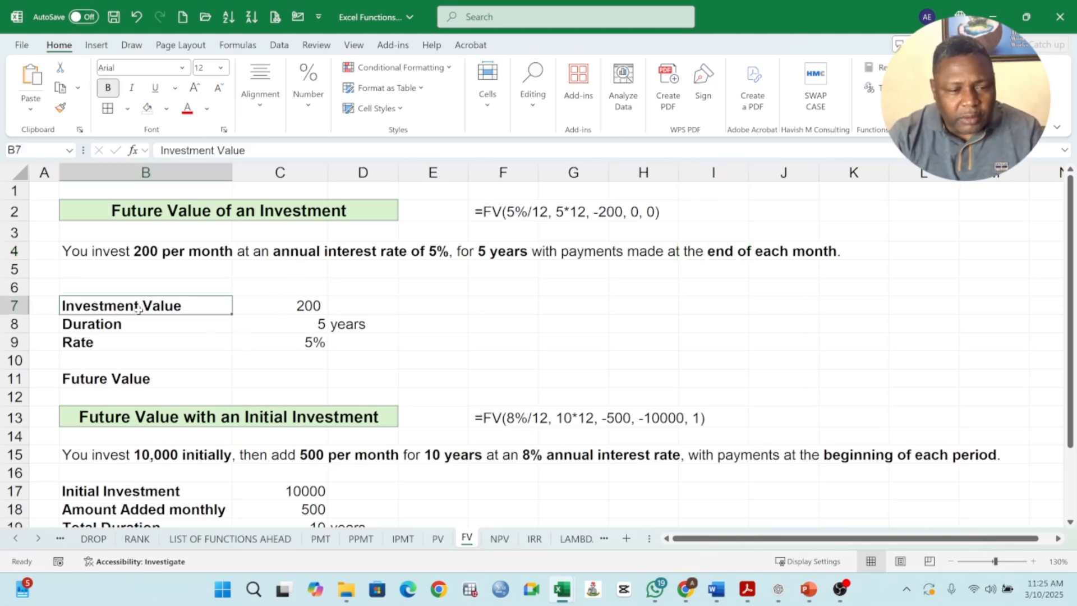
{"action": "left_click", "coordinate": [279, 307]}
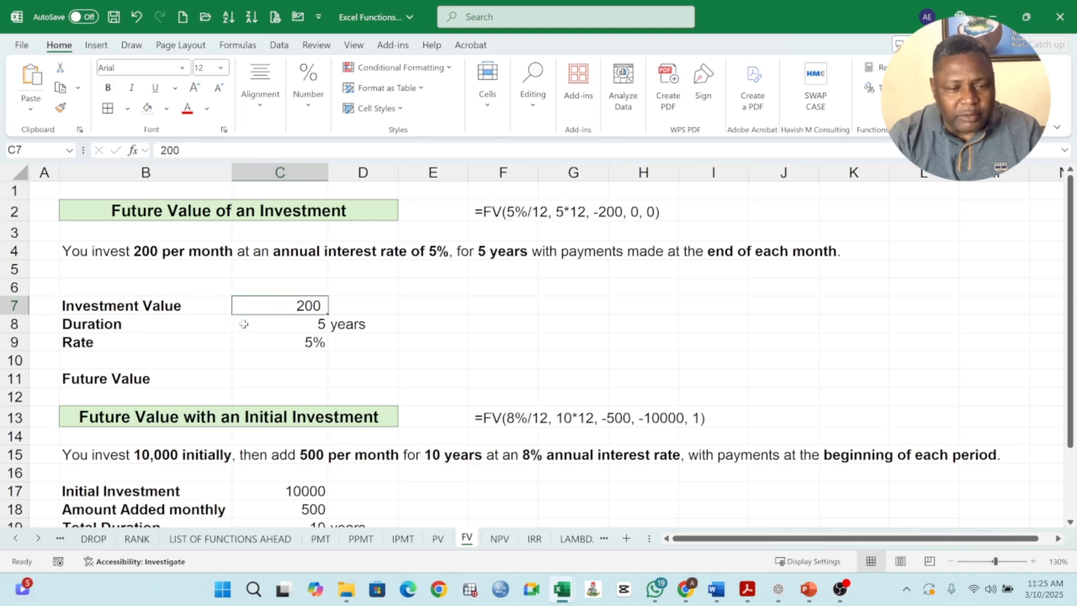
{"action": "left_click", "coordinate": [274, 324]}
{"action": "left_click", "coordinate": [260, 340]}
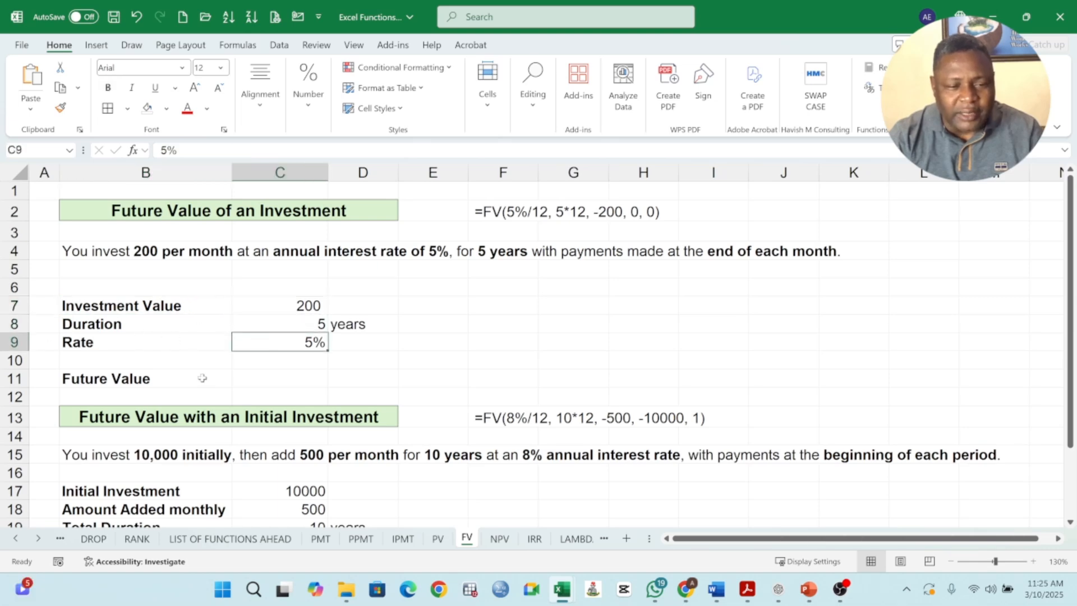
{"action": "left_click", "coordinate": [248, 379]}
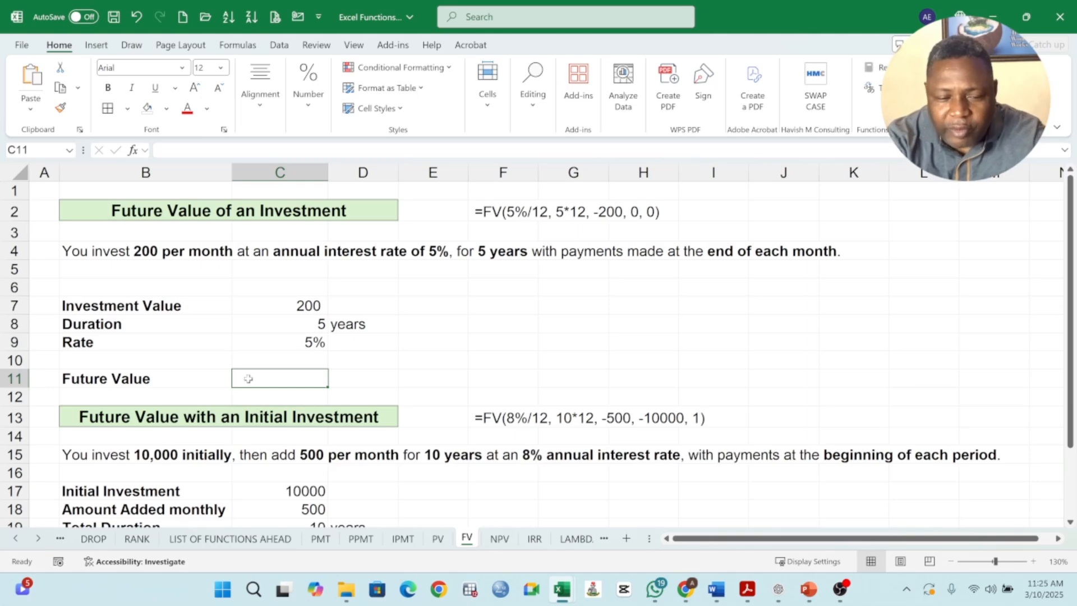
{"action": "type", "text": "="}
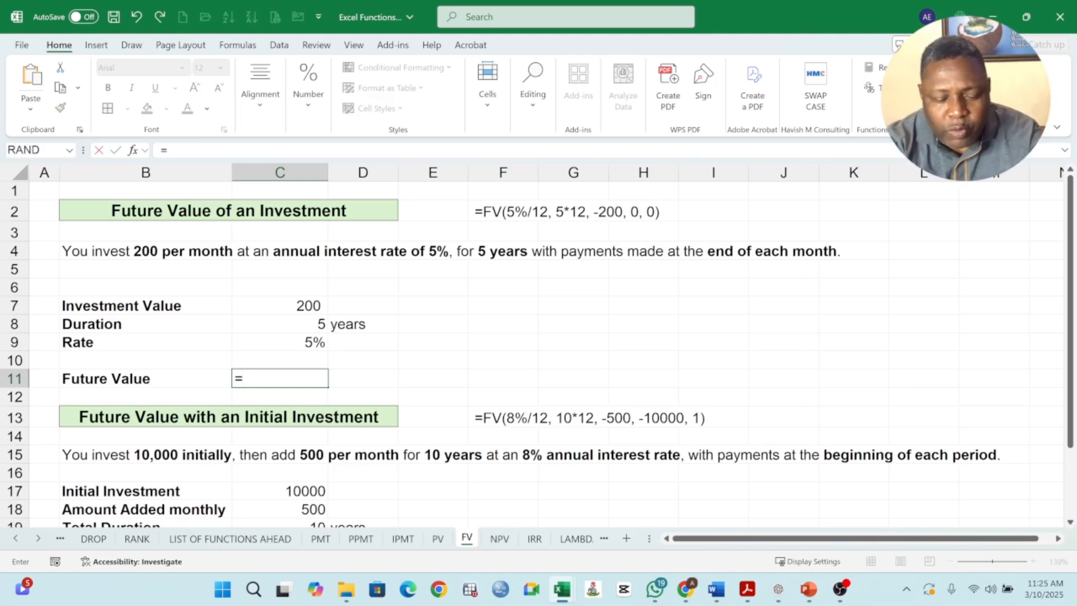
{"action": "type", "text": "FV("}
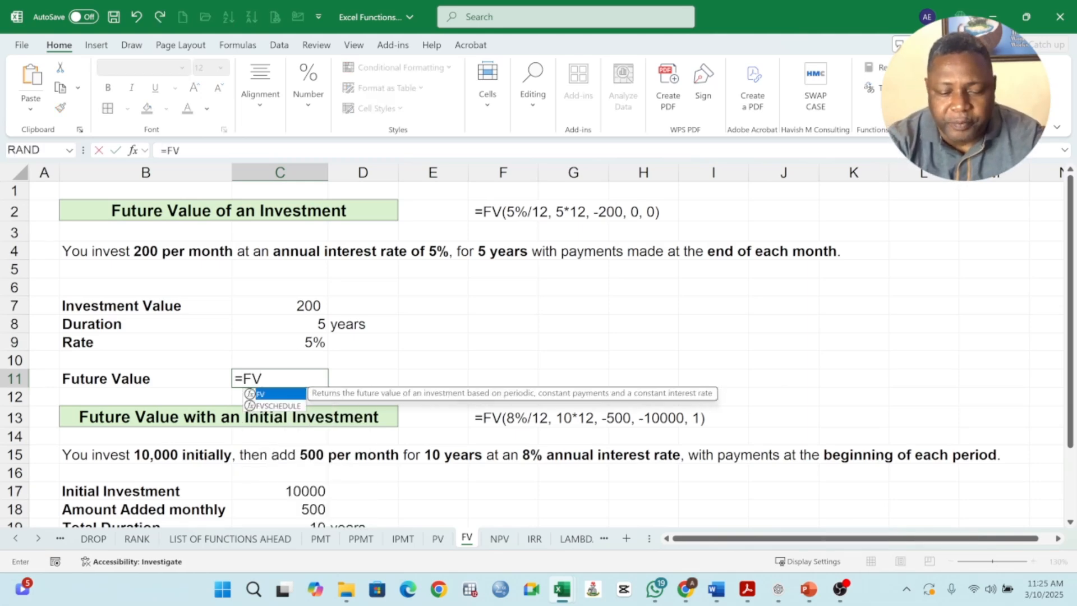
{"action": "left_click", "coordinate": [295, 346]}
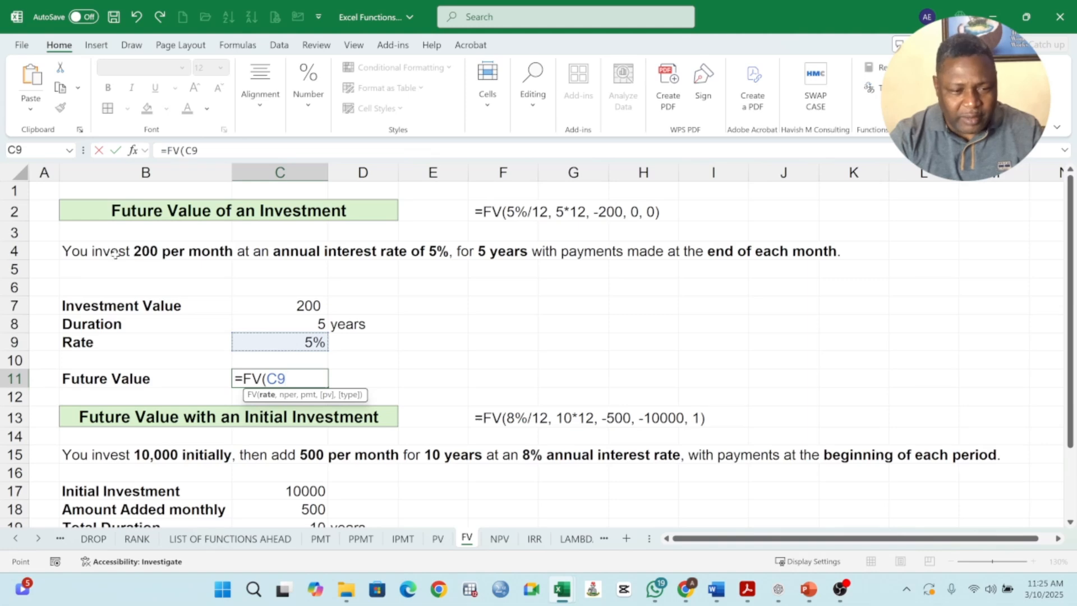
{"action": "type", "text": "/"}
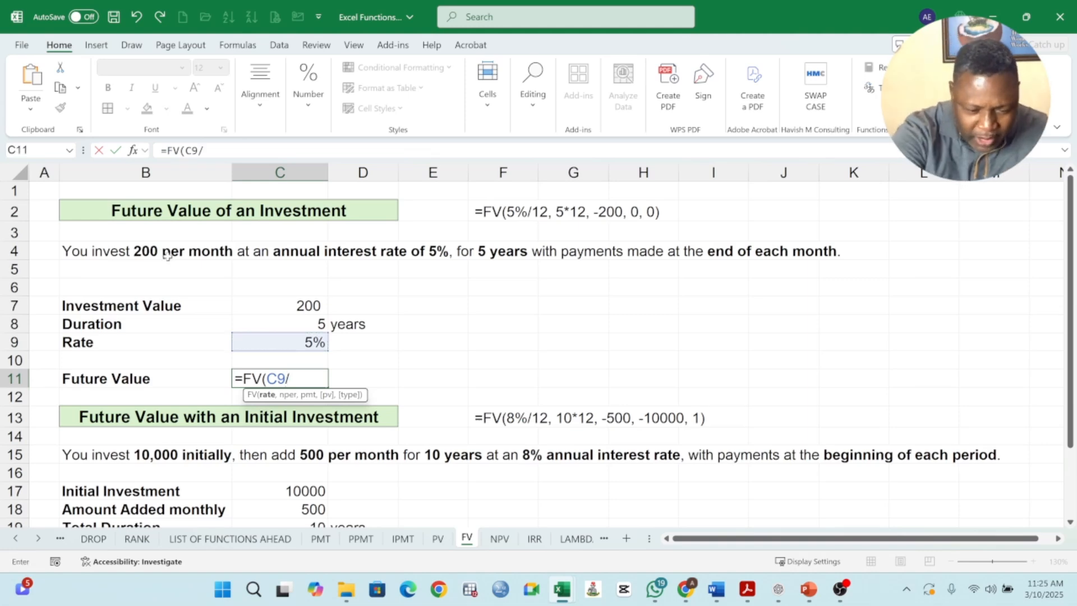
{"action": "type", "text": "12,"}
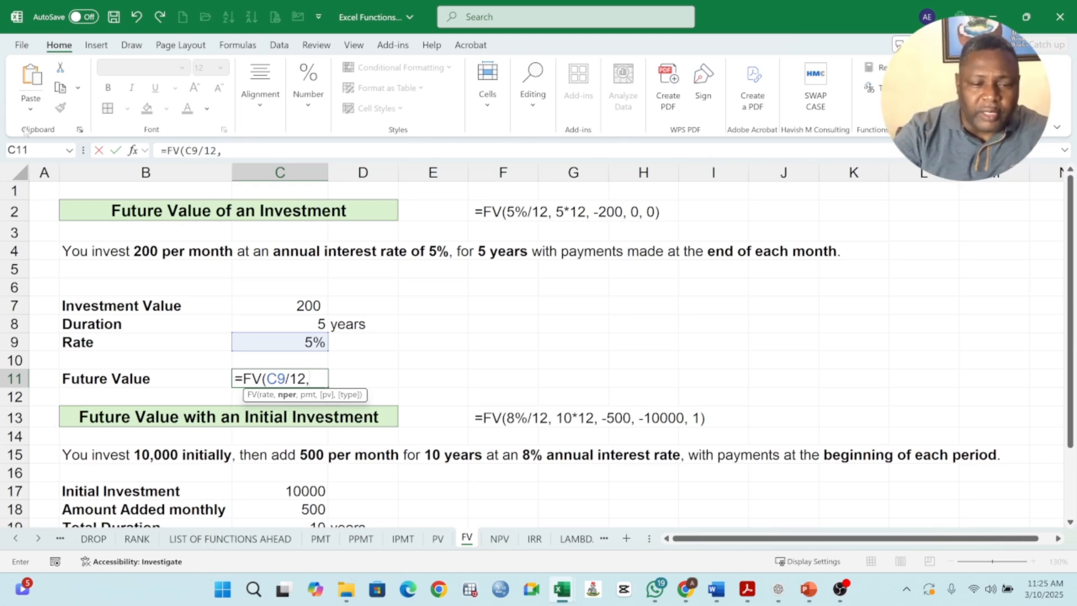
Step: Add C8*12 as the number of periods and the negative investment value -C7 as the payment in the FV formula
{"action": "left_click", "coordinate": [299, 322]}
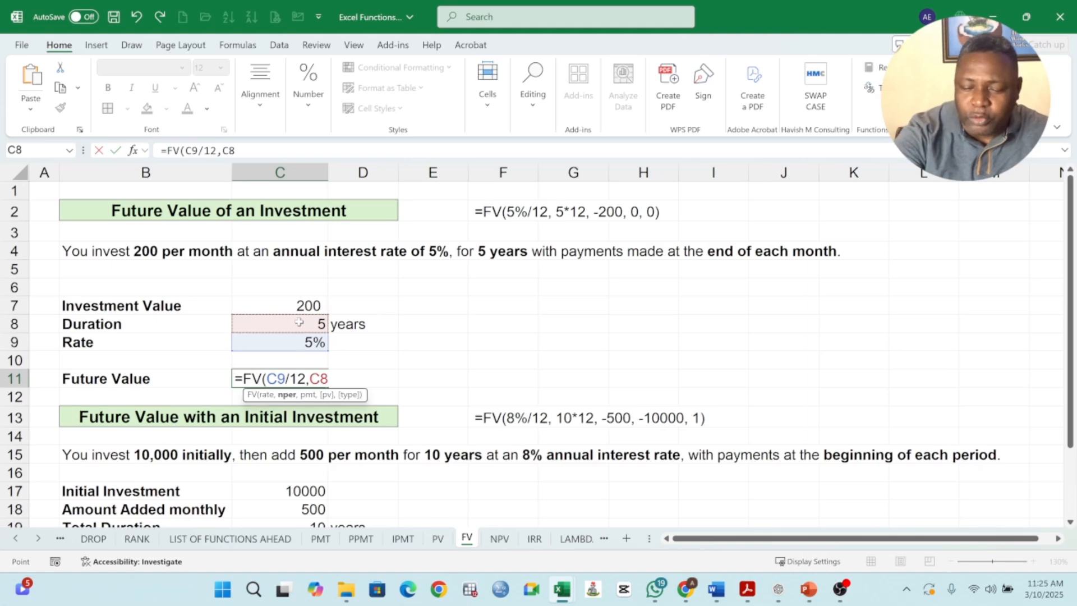
{"action": "type", "text": "*"}
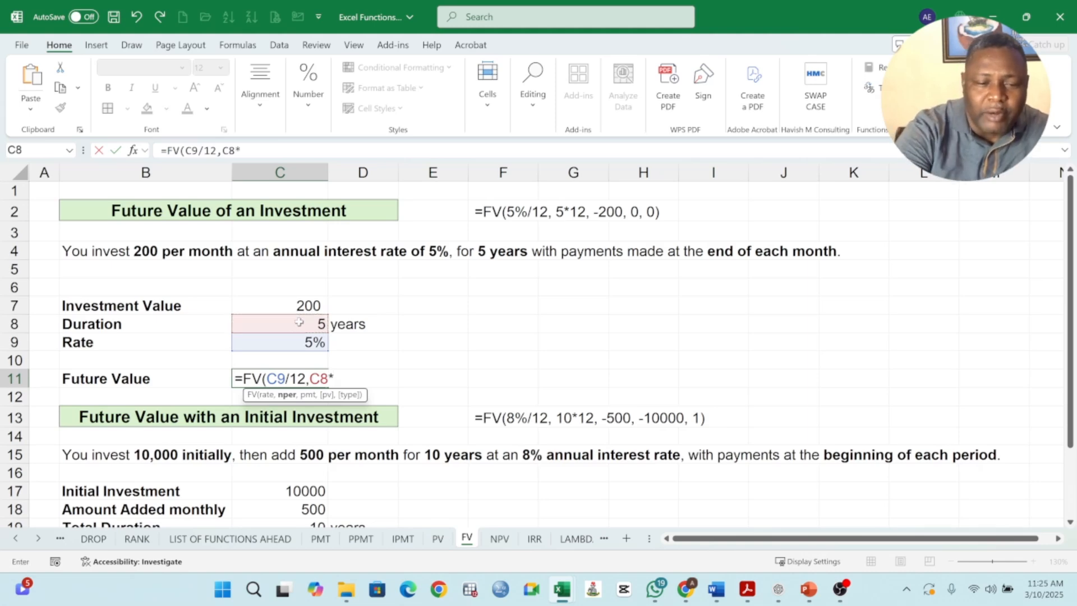
{"action": "type", "text": "12"}
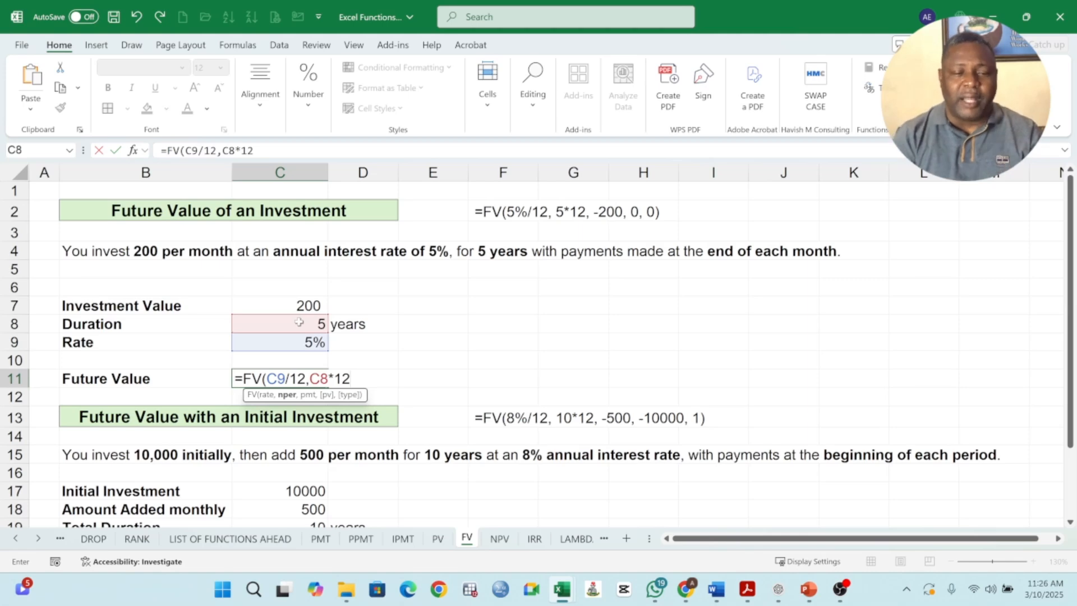
{"action": "type", "text": ","}
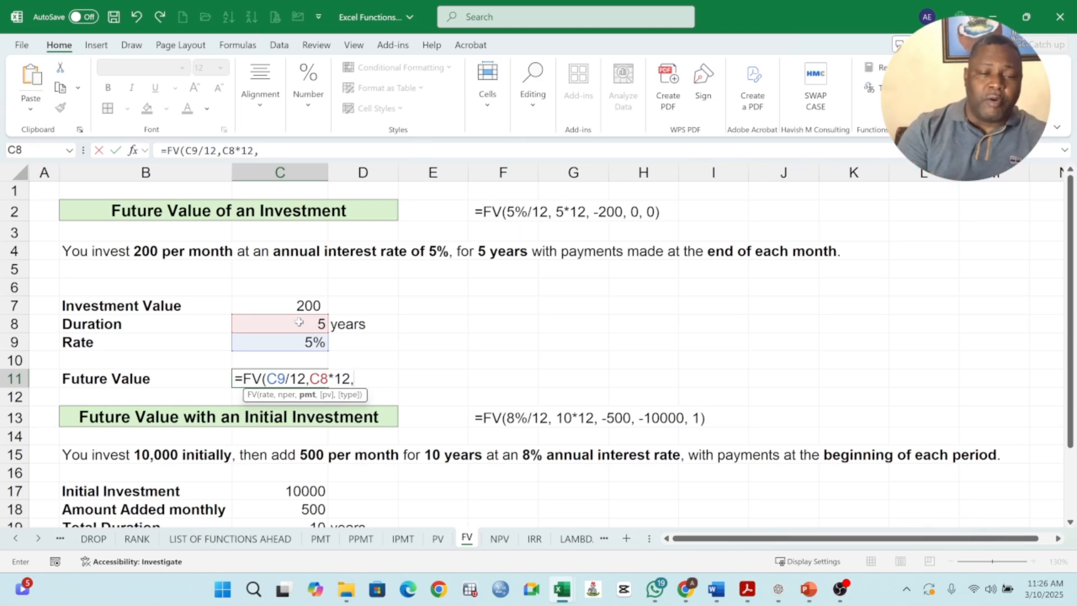
{"action": "left_click", "coordinate": [314, 300]}
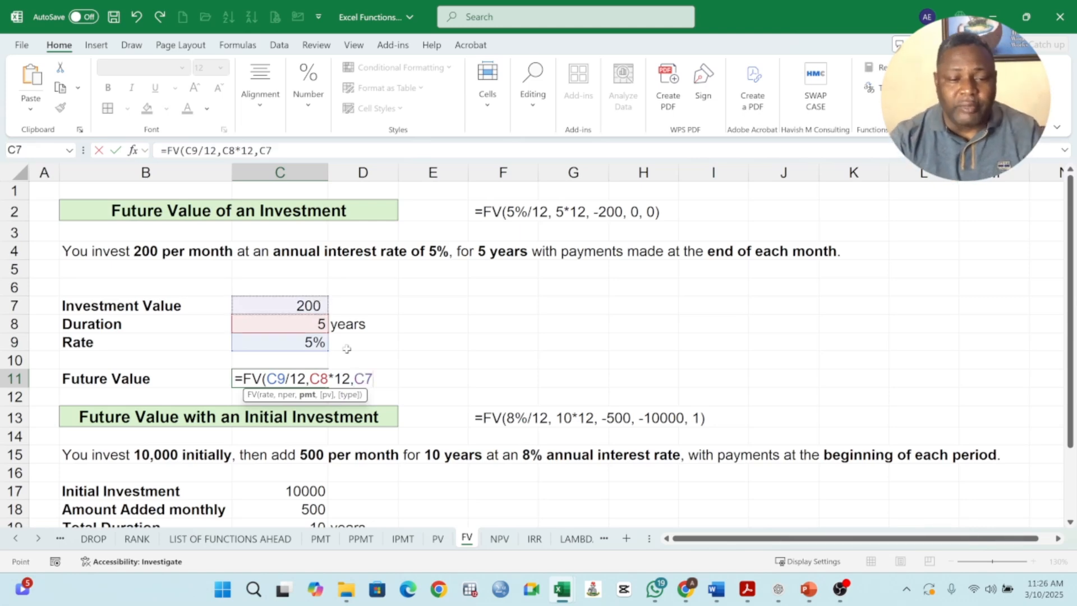
{"action": "left_click", "coordinate": [364, 381]}
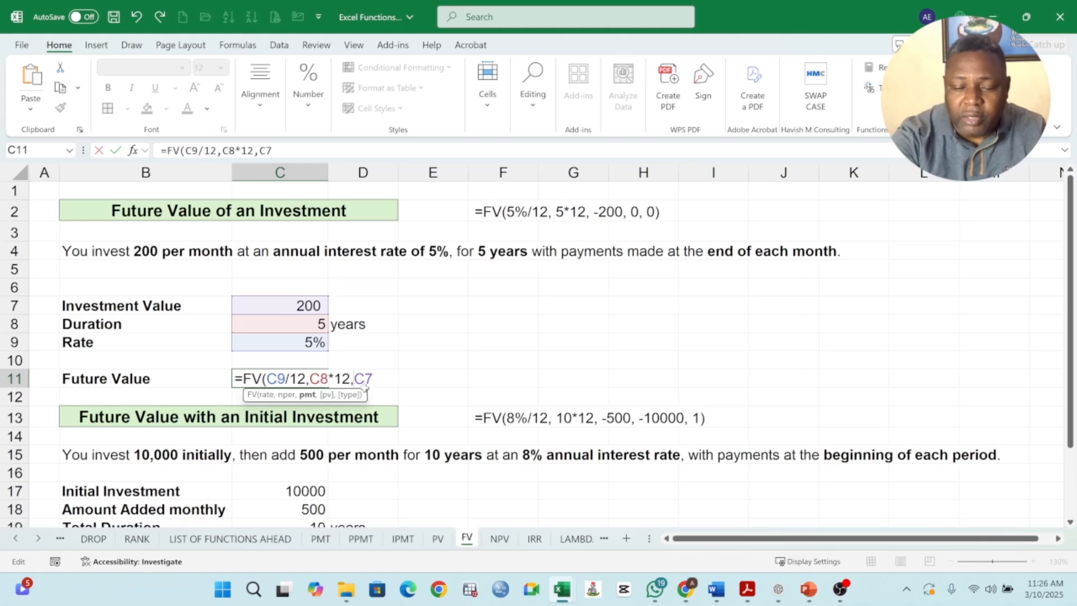
{"action": "type", "text": "-C7"}
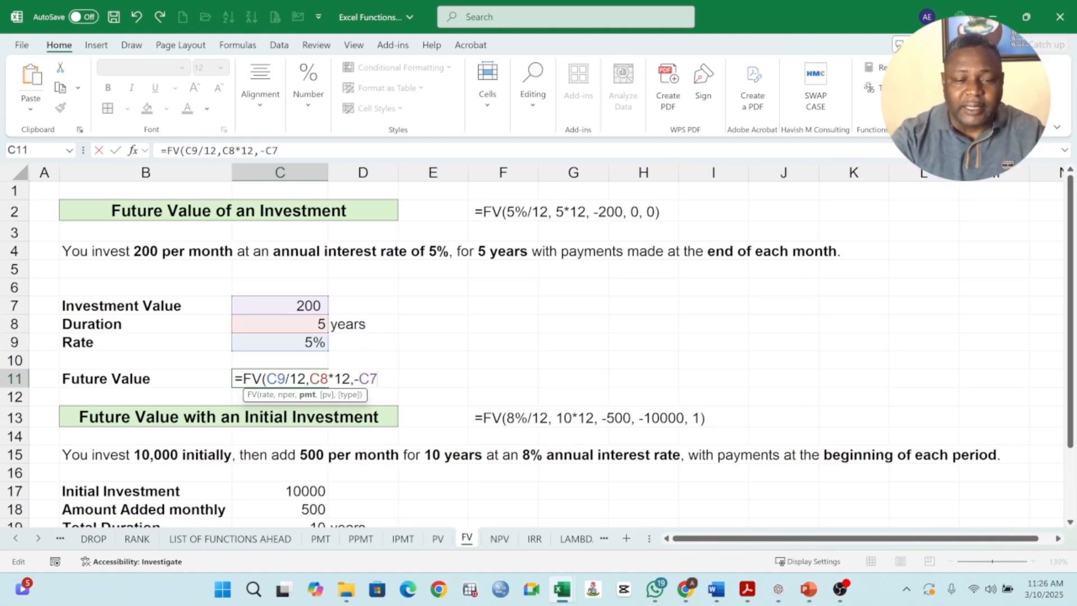
Step: Complete the FV formula in C11 with present value 0 and payment type 0 - end of the period, and enter it
{"action": "type", "text": ","}
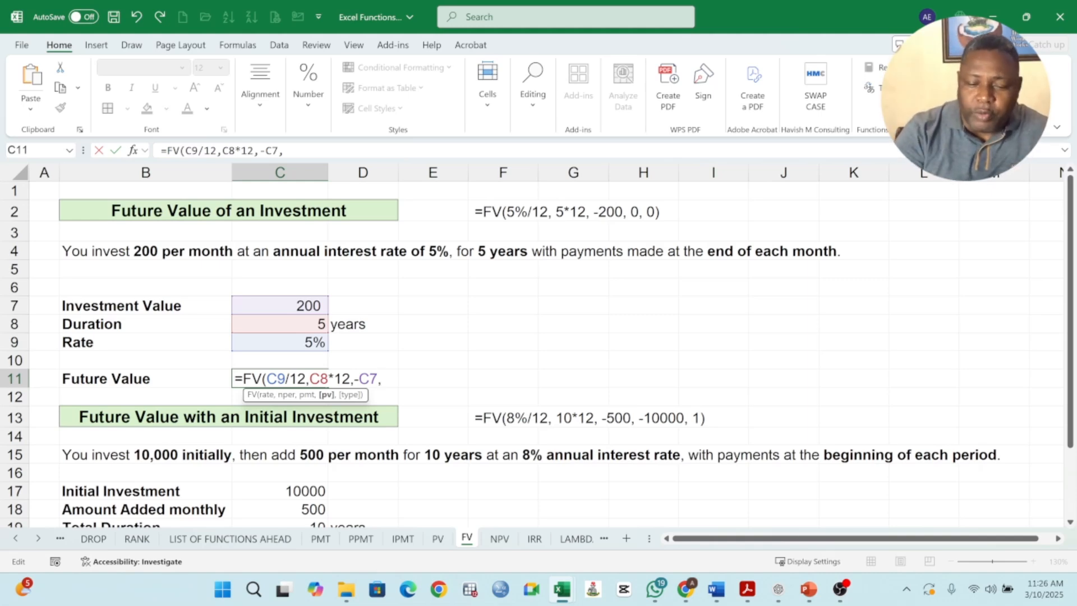
{"action": "type", "text": "0"}
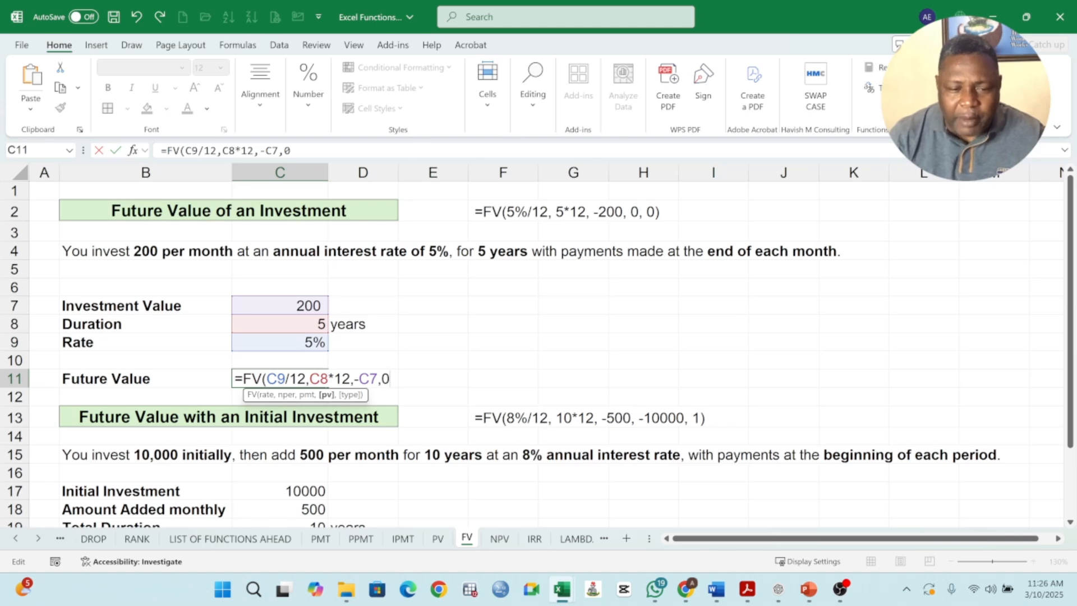
{"action": "type", "text": ","}
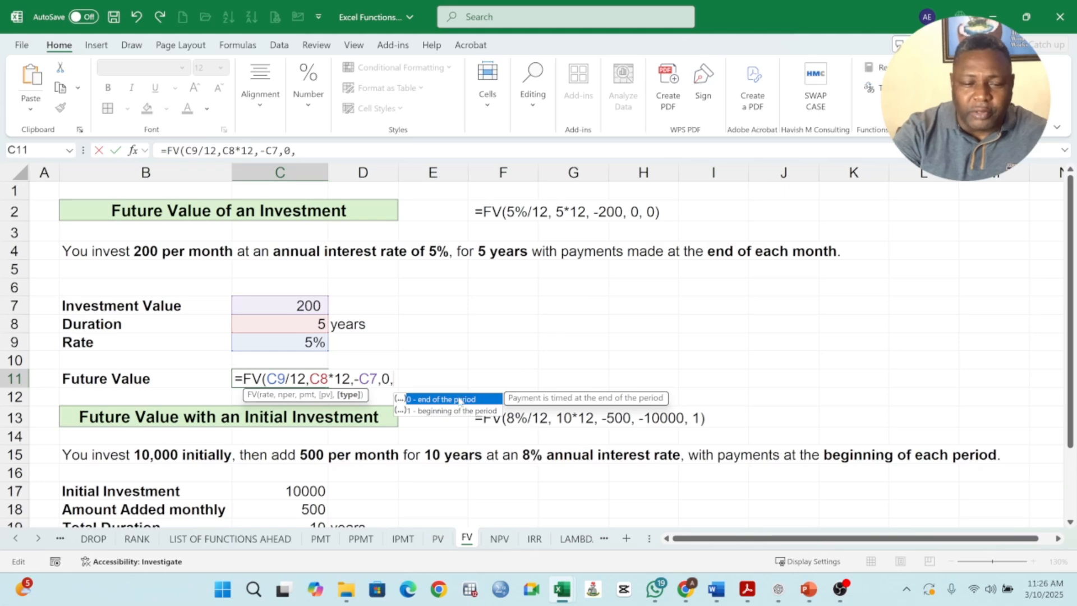
{"action": "double_click", "coordinate": [428, 399]}
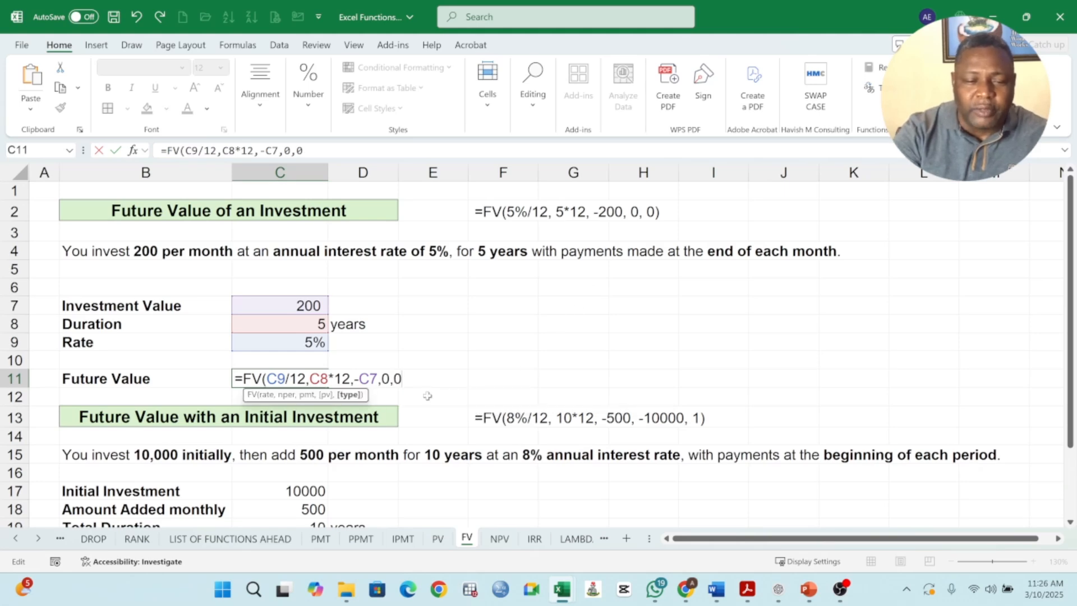
{"action": "type", "text": ")"}
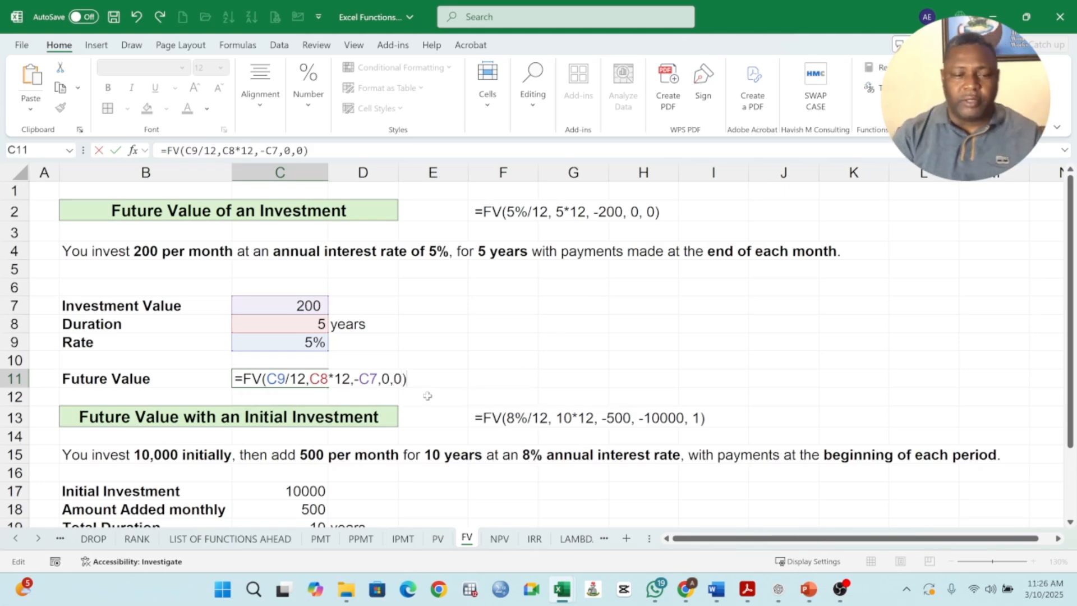
{"action": "key", "text": "Return"}
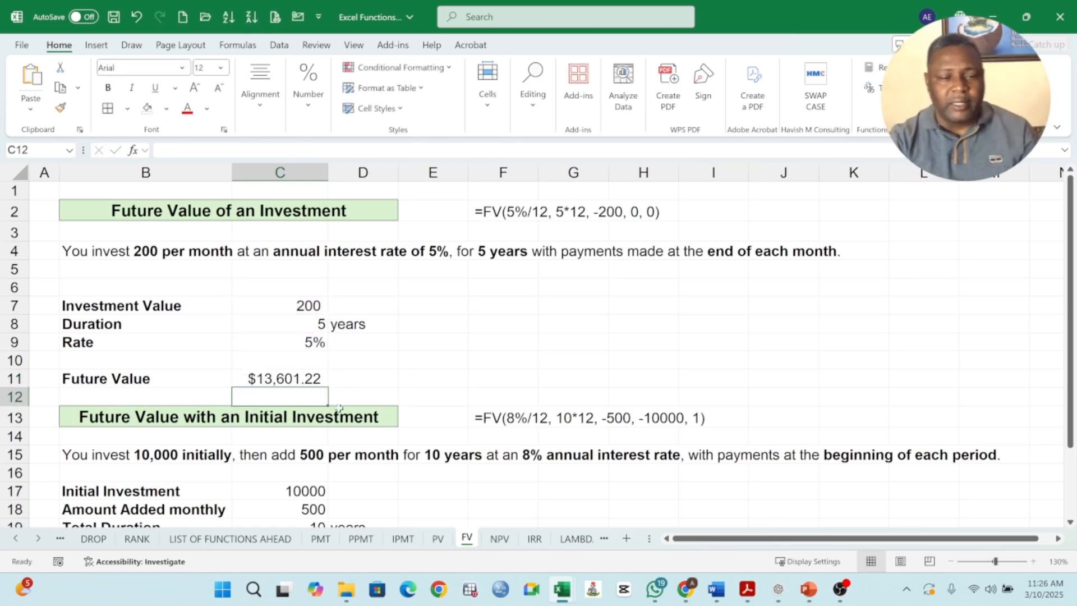
Step: Examine the future value's source cells C7 to C9 and the rate and period arguments of the formula in C11
{"action": "left_click", "coordinate": [279, 376]}
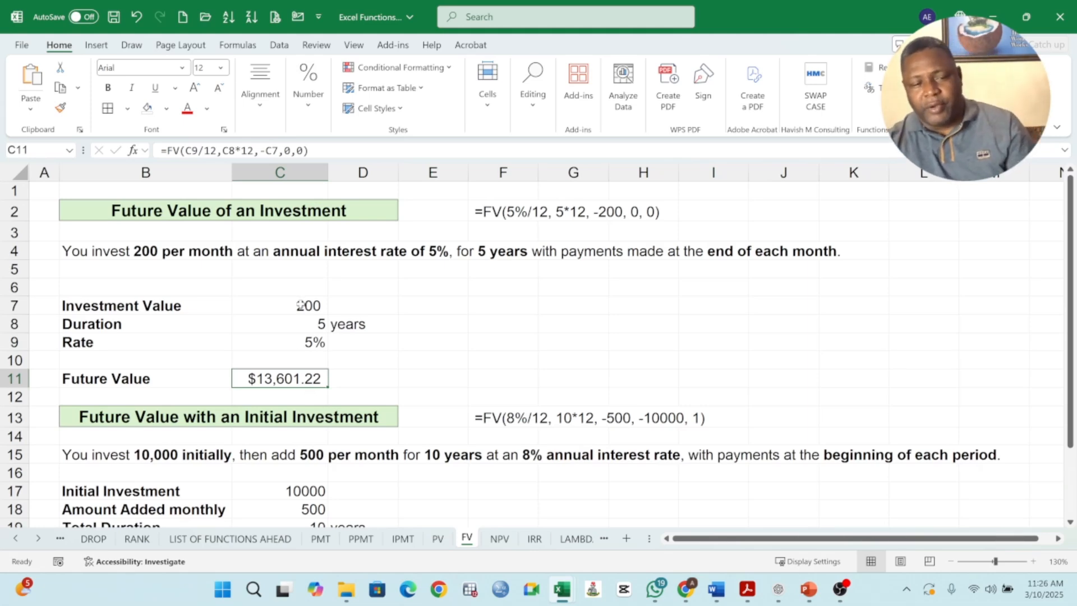
{"action": "left_click", "coordinate": [302, 305]}
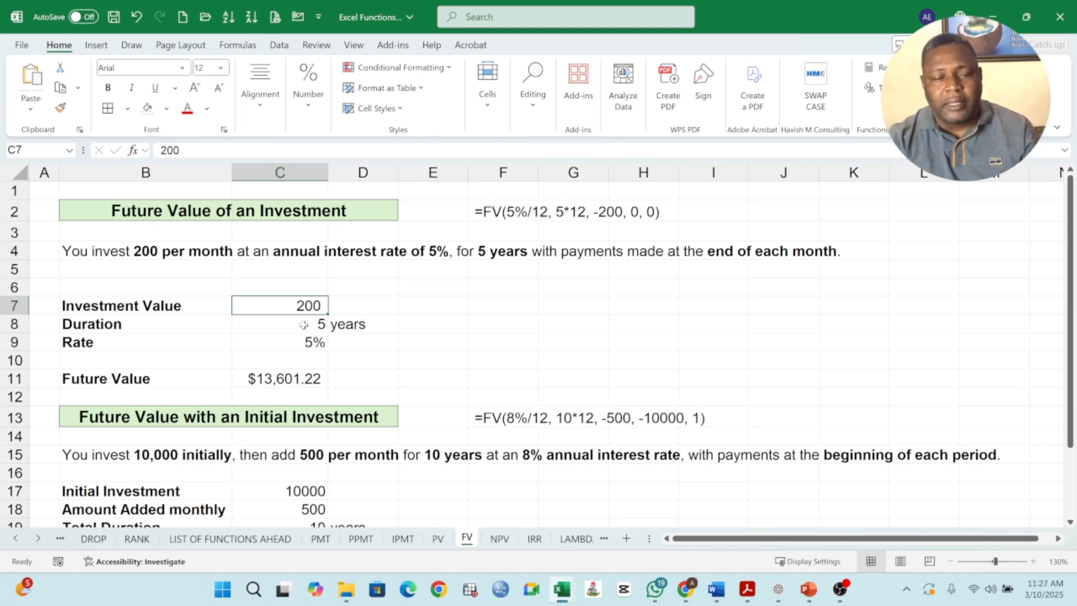
{"action": "left_click", "coordinate": [303, 323]}
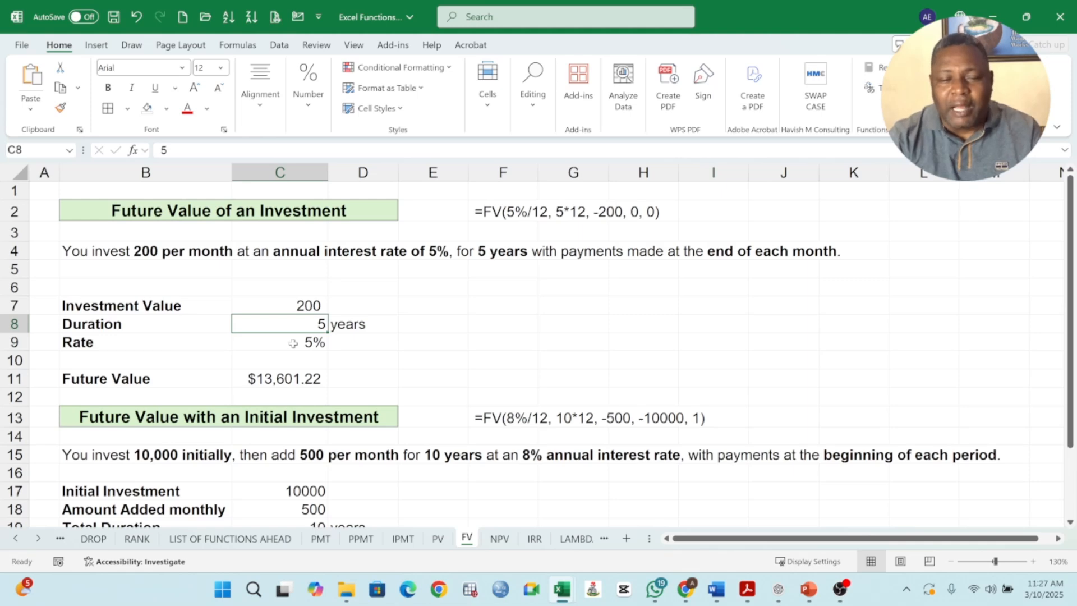
{"action": "left_click", "coordinate": [293, 344]}
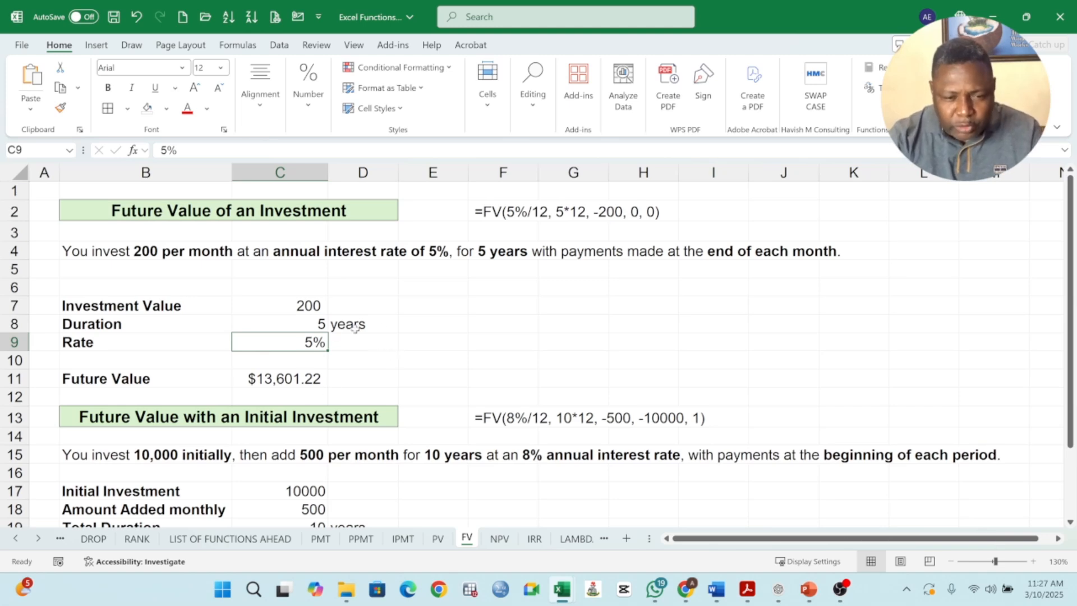
{"action": "double_click", "coordinate": [301, 379]}
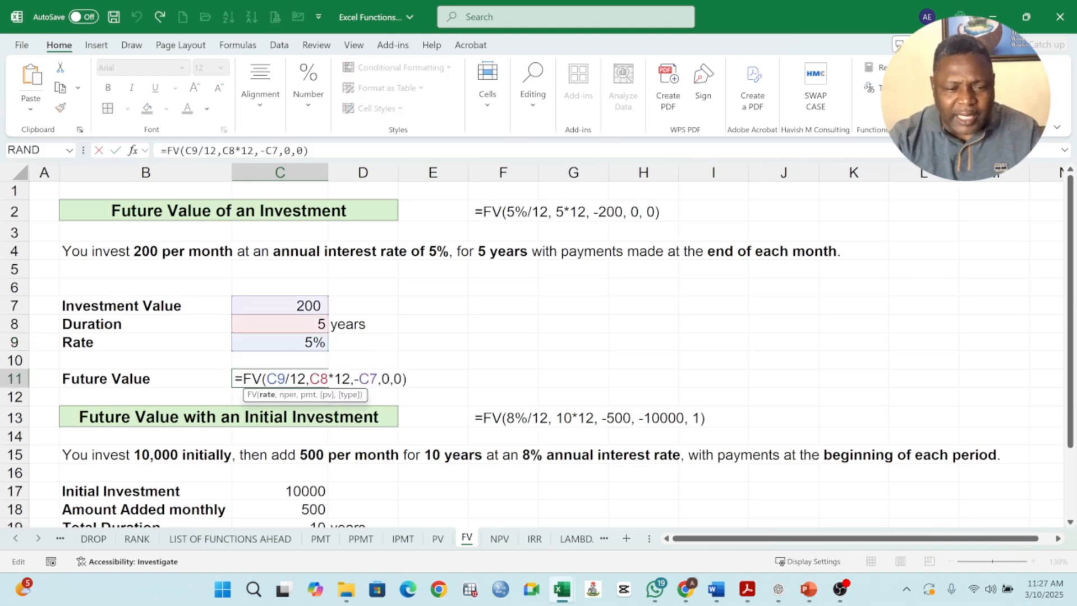
{"action": "double_click", "coordinate": [298, 379]}
{"action": "left_click", "coordinate": [339, 379]}
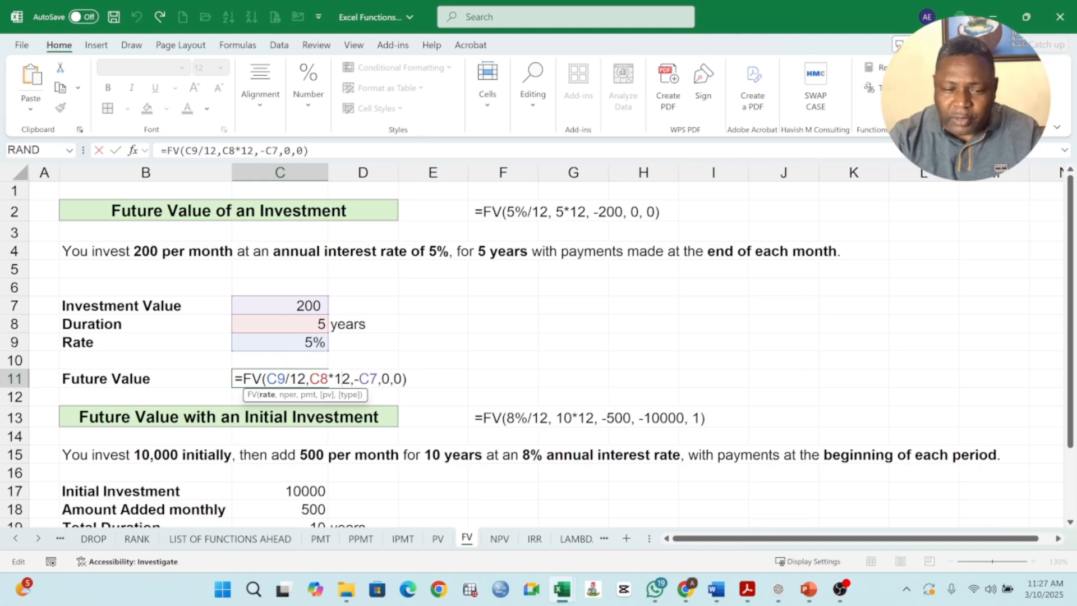
{"action": "left_click_drag", "start_coordinate": [285, 381], "coordinate": [309, 342]}
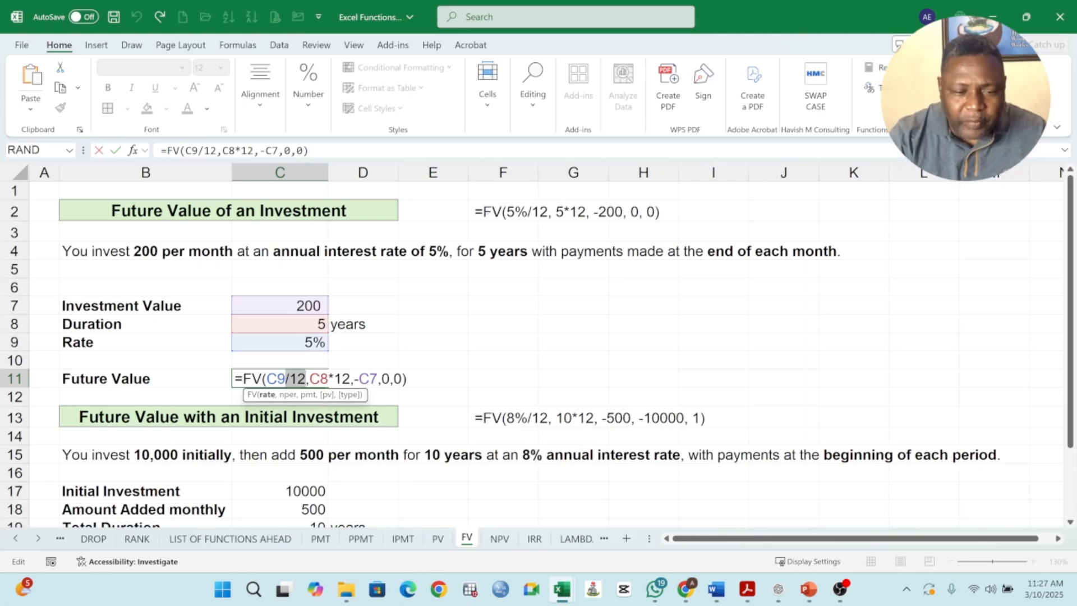
{"action": "left_click", "coordinate": [305, 379]}
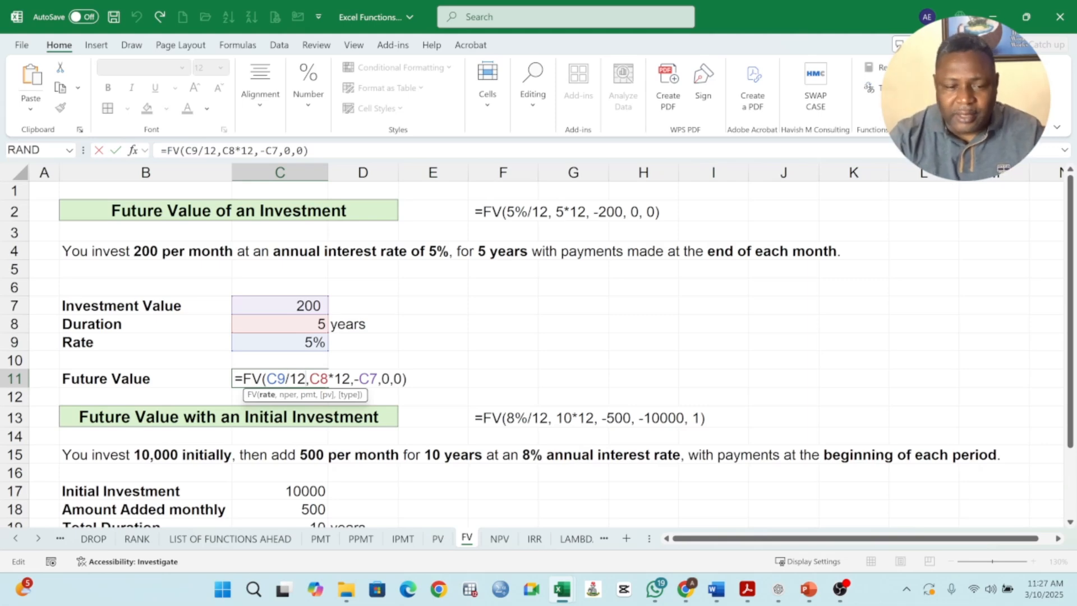
{"action": "key", "text": "Right"}
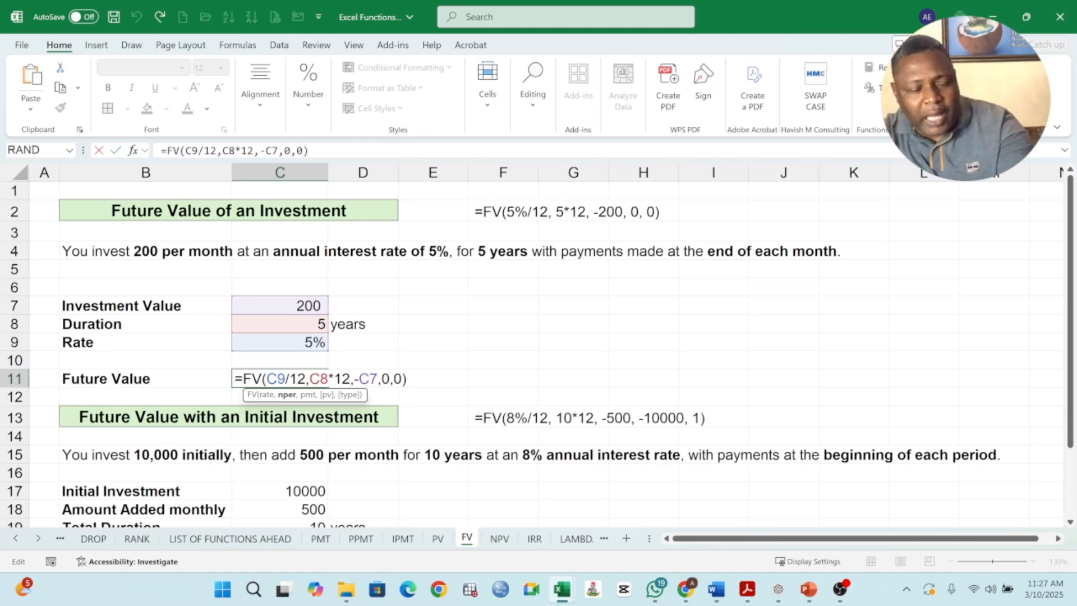
{"action": "key", "text": "ctrl+Return"}
Step: Enter the formula =C8/12 in cell E8 to divide the duration by twelve
{"action": "left_click", "coordinate": [430, 323]}
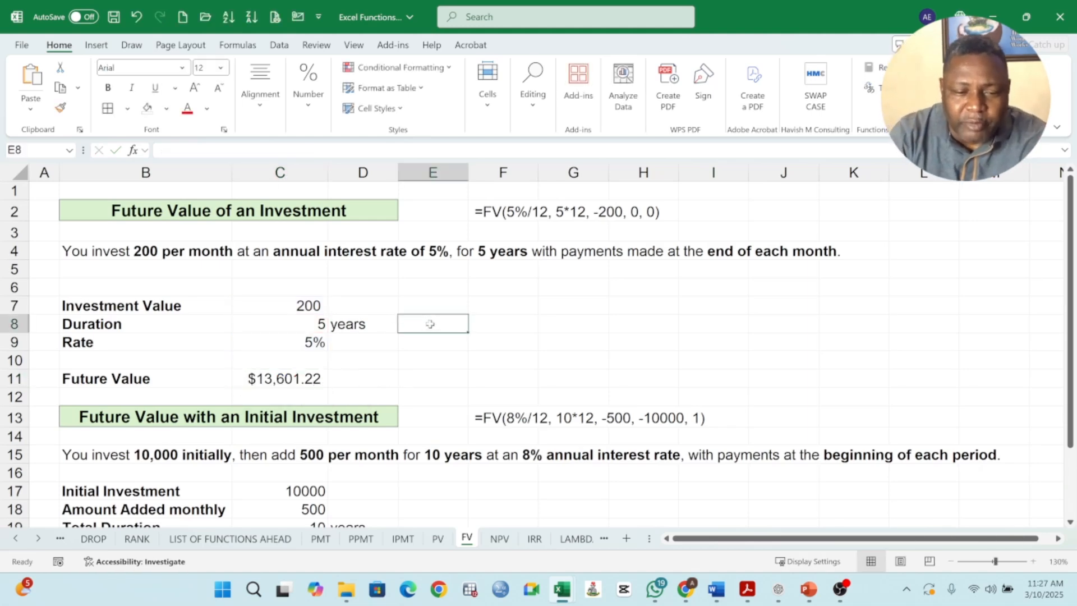
{"action": "type", "text": "="}
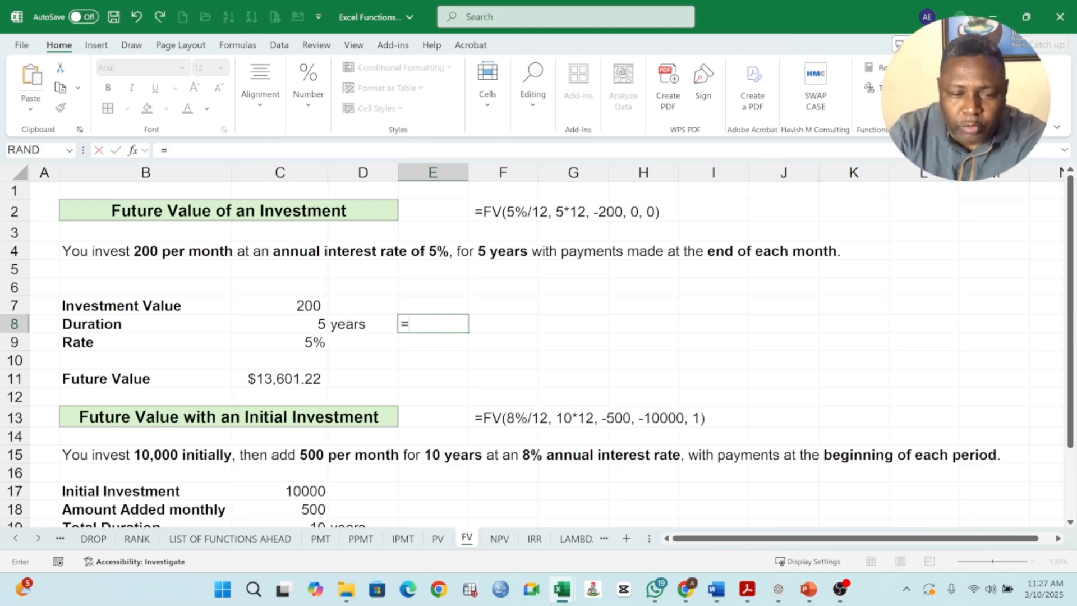
{"action": "left_click", "coordinate": [308, 323]}
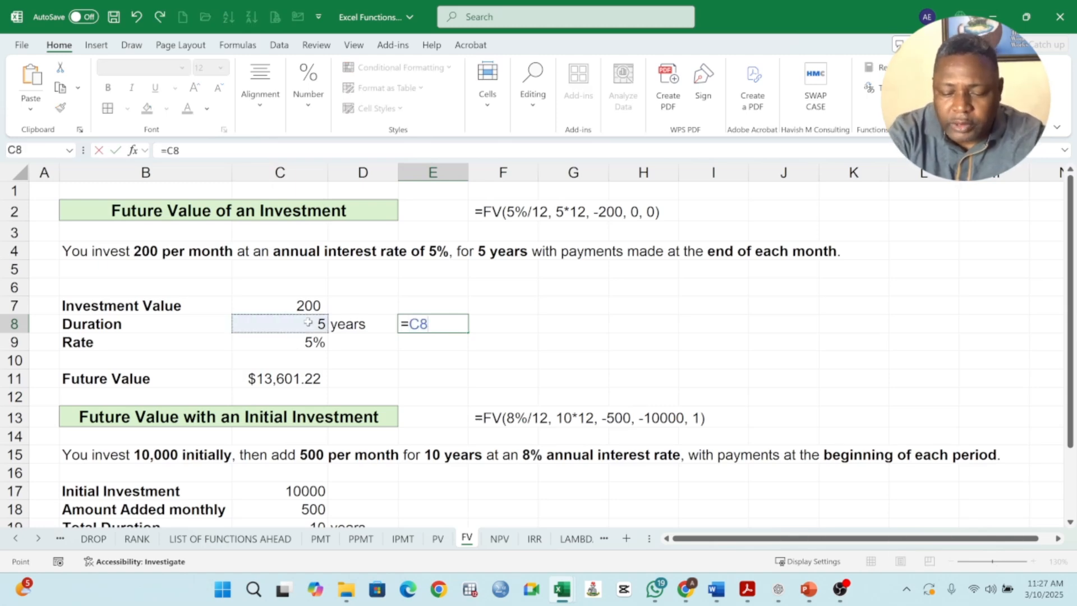
{"action": "type", "text": "/12"}
{"action": "key", "text": "Return"}
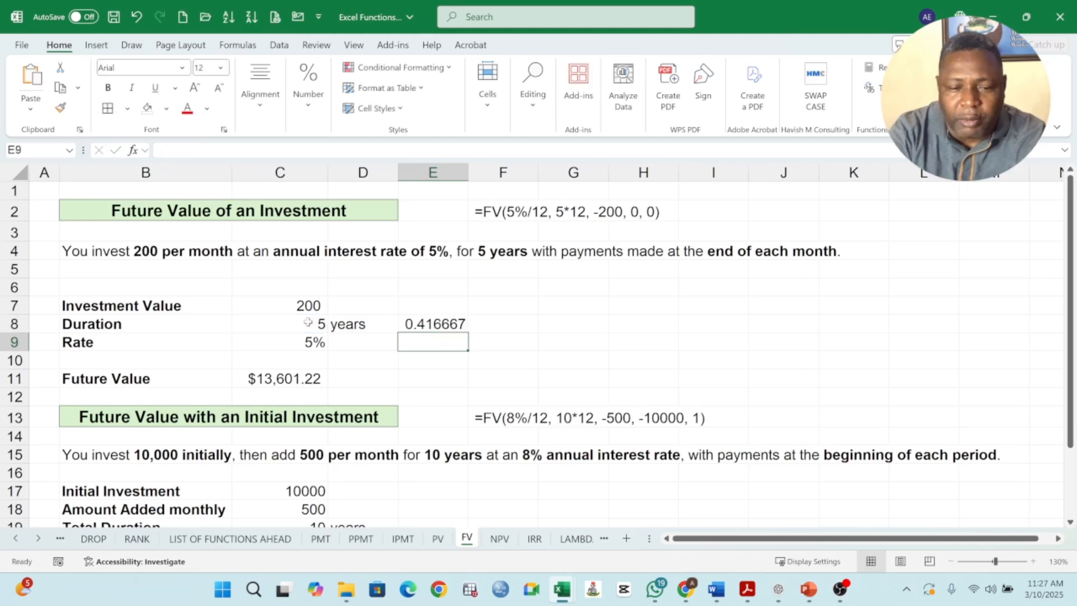
Step: Change the formula in cell E8 to =C8*12 so the duration is multiplied by twelve
{"action": "left_click", "coordinate": [418, 325]}
{"action": "double_click", "coordinate": [420, 324]}
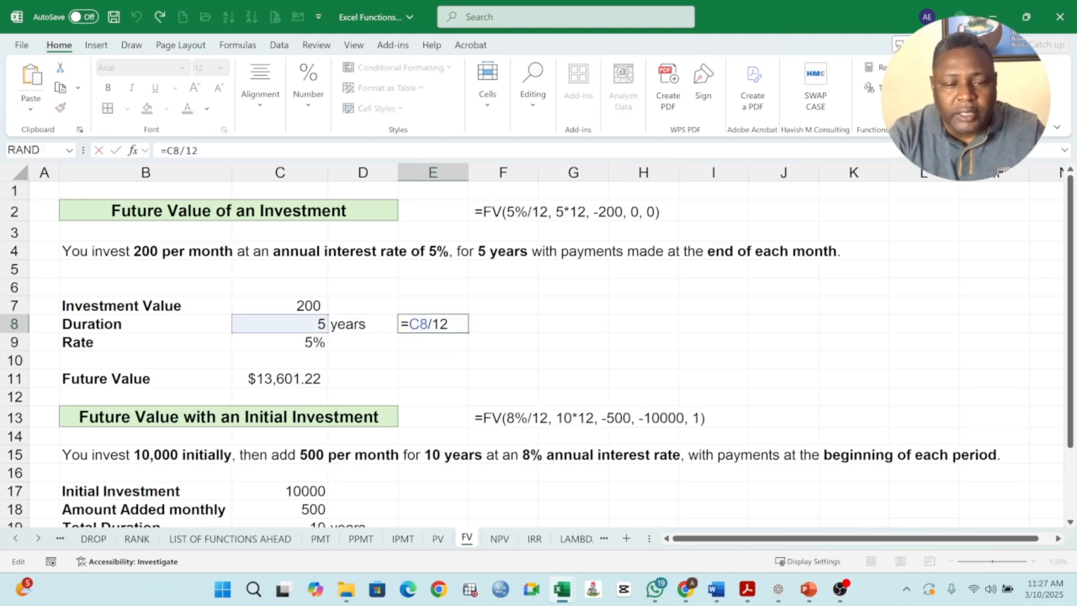
{"action": "key", "text": "BackSpace"}
{"action": "key", "text": "BackSpace"}
{"action": "key", "text": "BackSpace"}
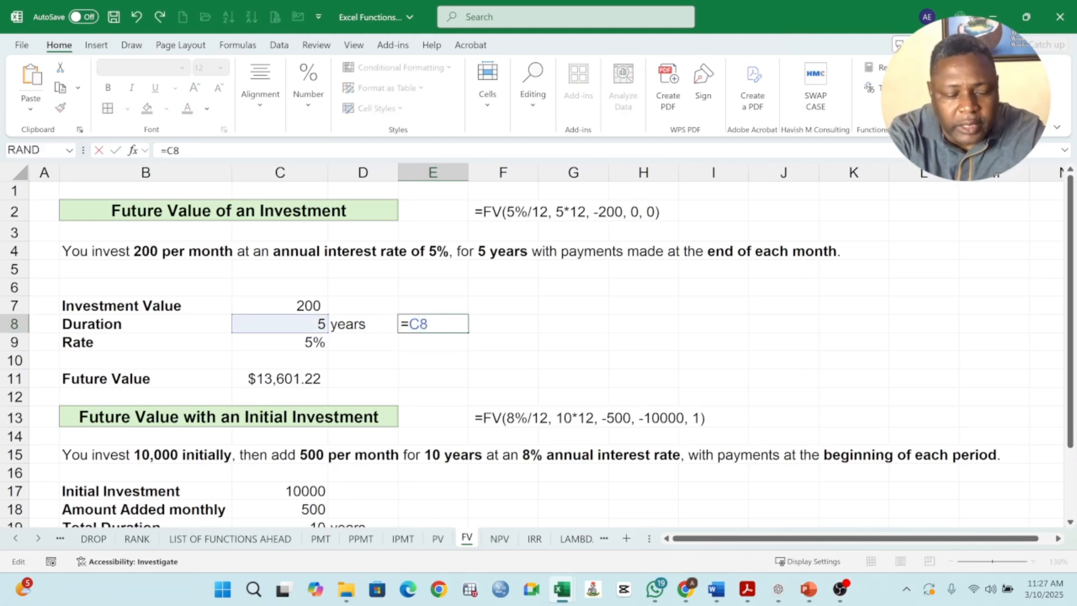
{"action": "type", "text": "*12"}
{"action": "key", "text": "Return"}
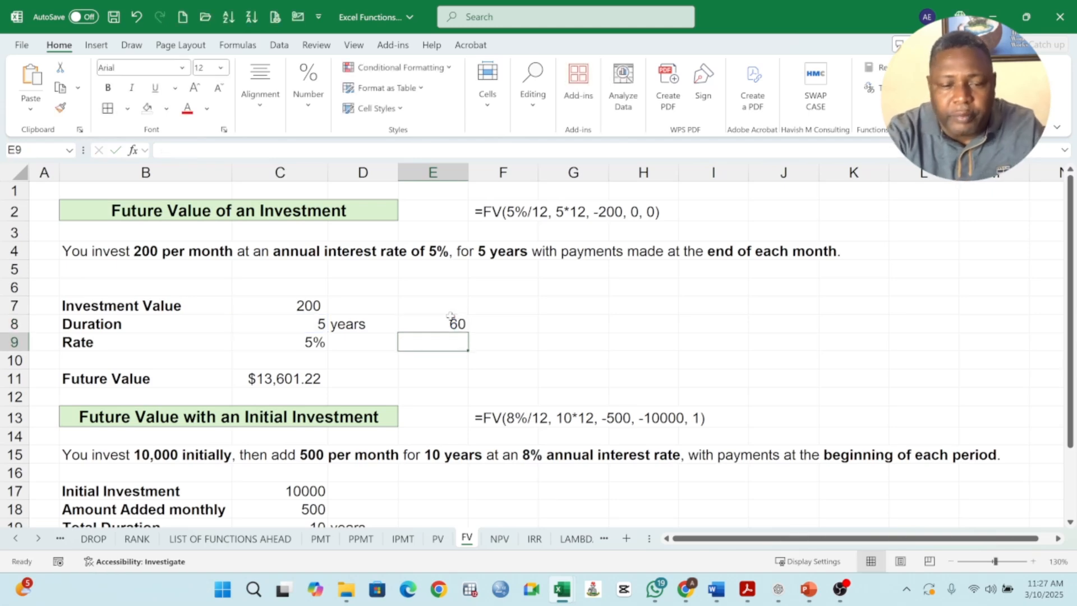
Step: Compare the number of months in E8 with the C8*12 period argument of the FV formula in C11
{"action": "left_click", "coordinate": [436, 321]}
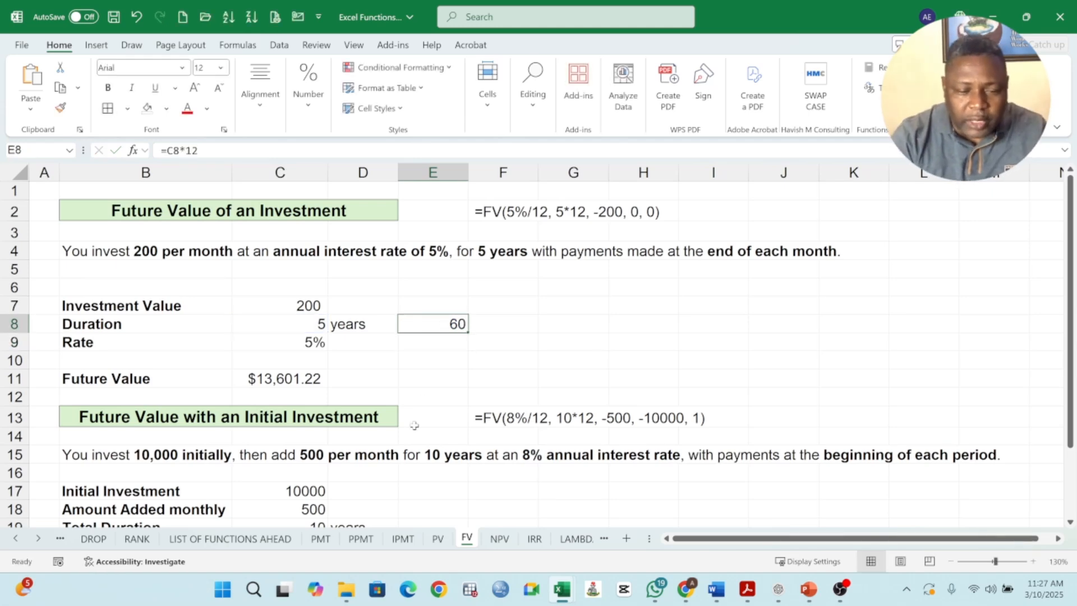
{"action": "double_click", "coordinate": [306, 383]}
{"action": "left_click_drag", "start_coordinate": [309, 378], "coordinate": [351, 379]}
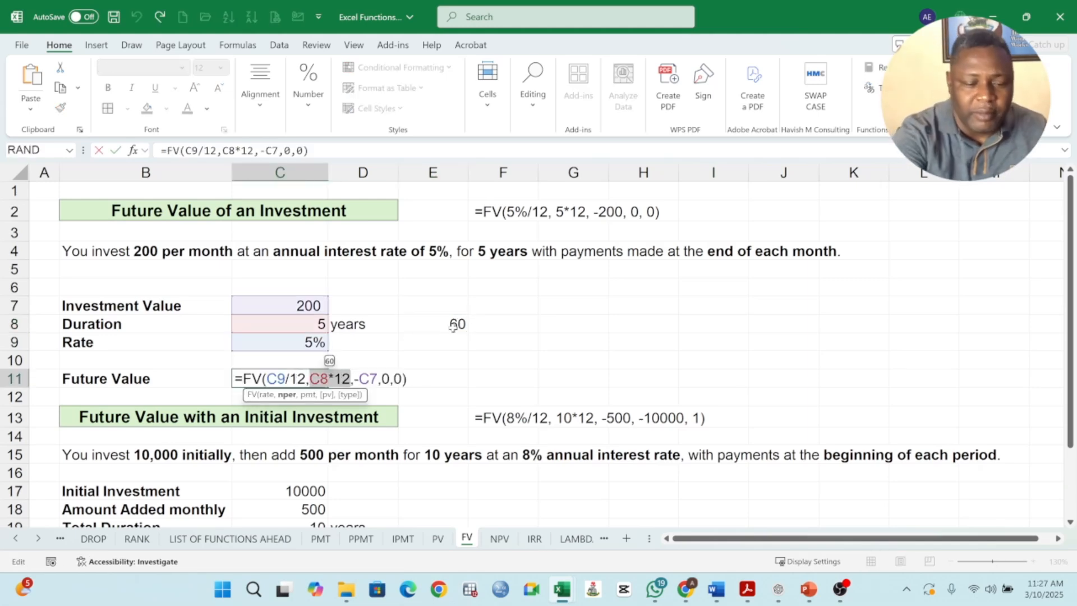
{"action": "key", "text": "Escape"}
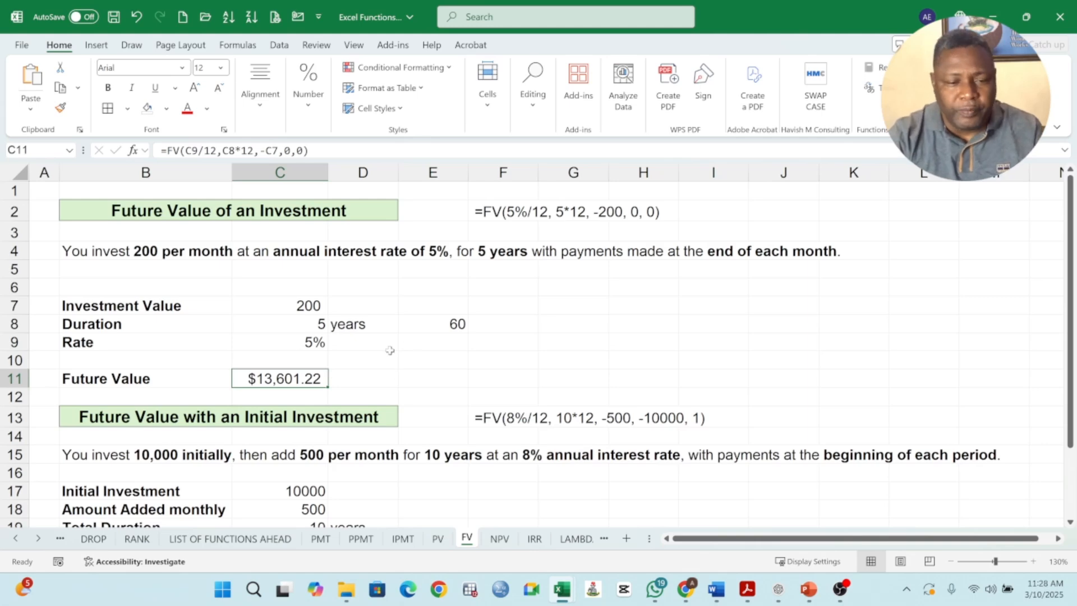
Step: Enter the formula =C9/12 in cell E9 to convert the annual rate to a monthly rate
{"action": "left_click", "coordinate": [418, 343]}
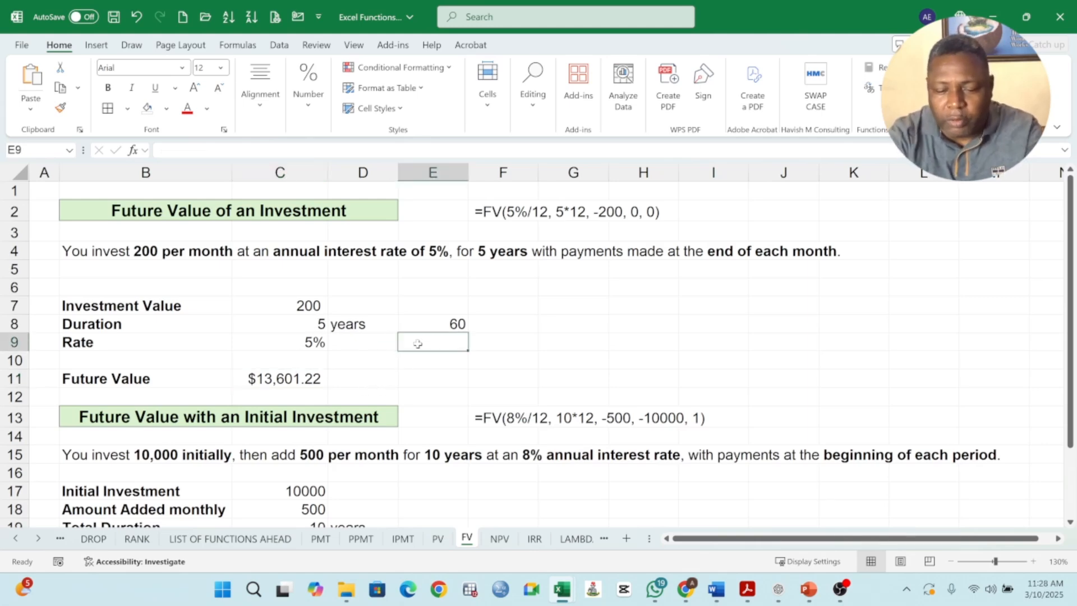
{"action": "type", "text": "="}
{"action": "left_click", "coordinate": [290, 342]}
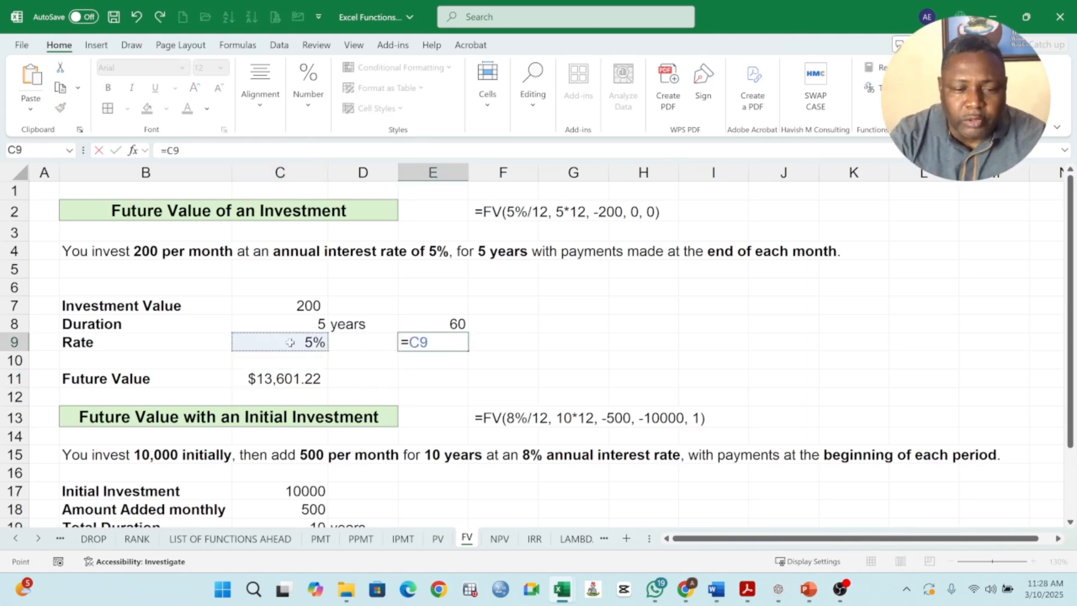
{"action": "type", "text": "/12"}
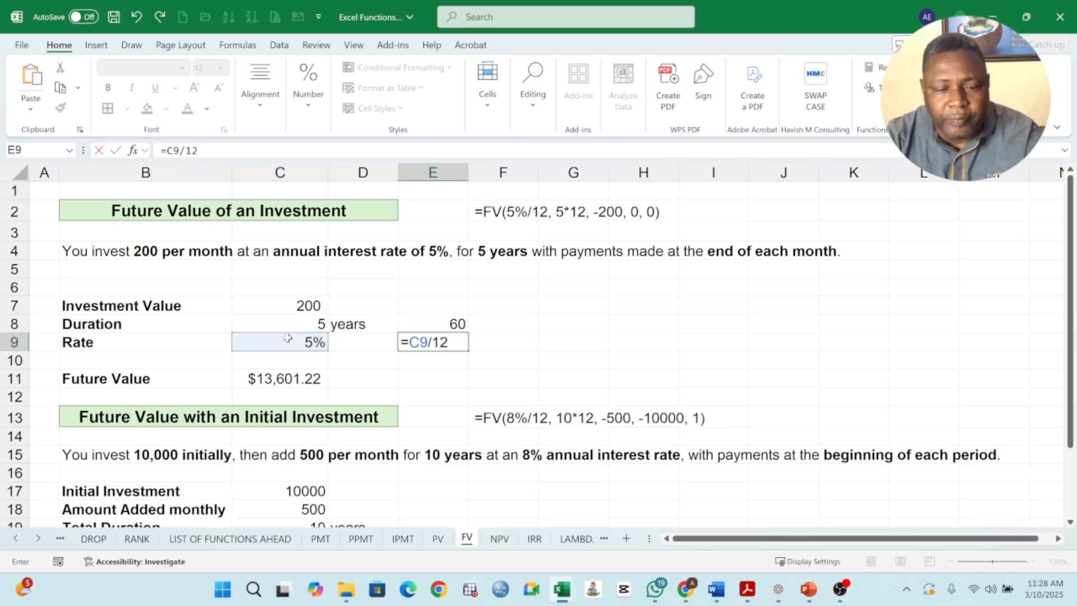
{"action": "key", "text": "Return"}
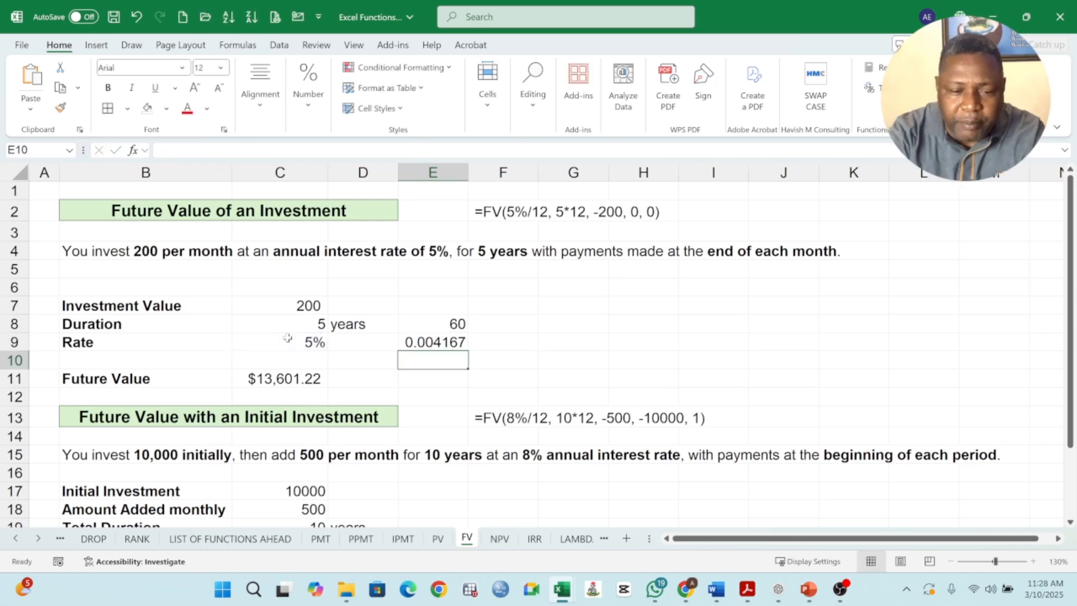
Step: Review the monthly periods and rate in E8:E9 against the arguments of the FV formula in C11
{"action": "left_click", "coordinate": [443, 342]}
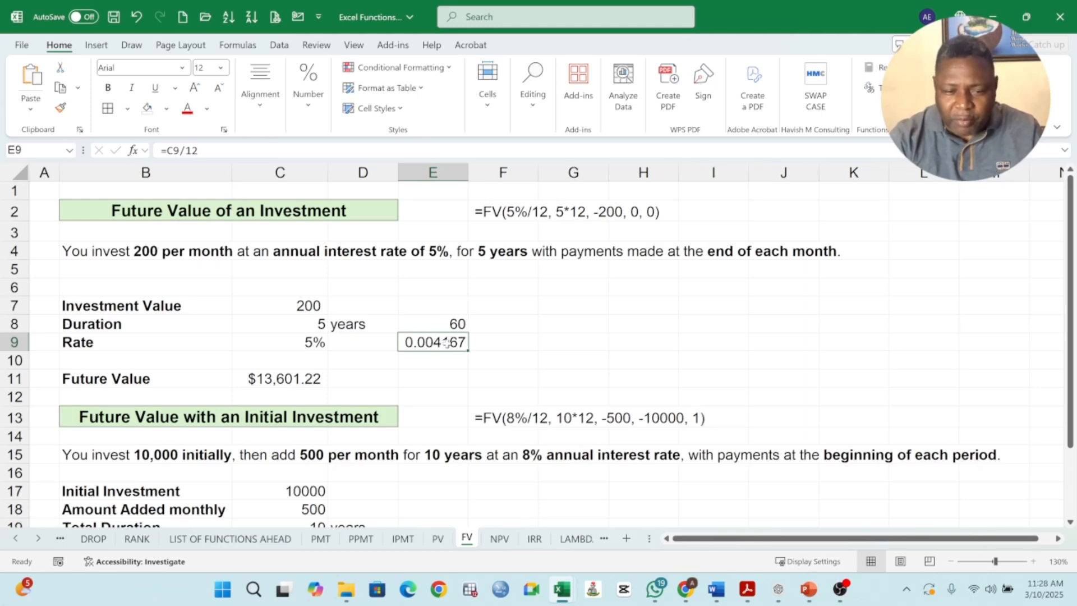
{"action": "left_click", "coordinate": [450, 324]}
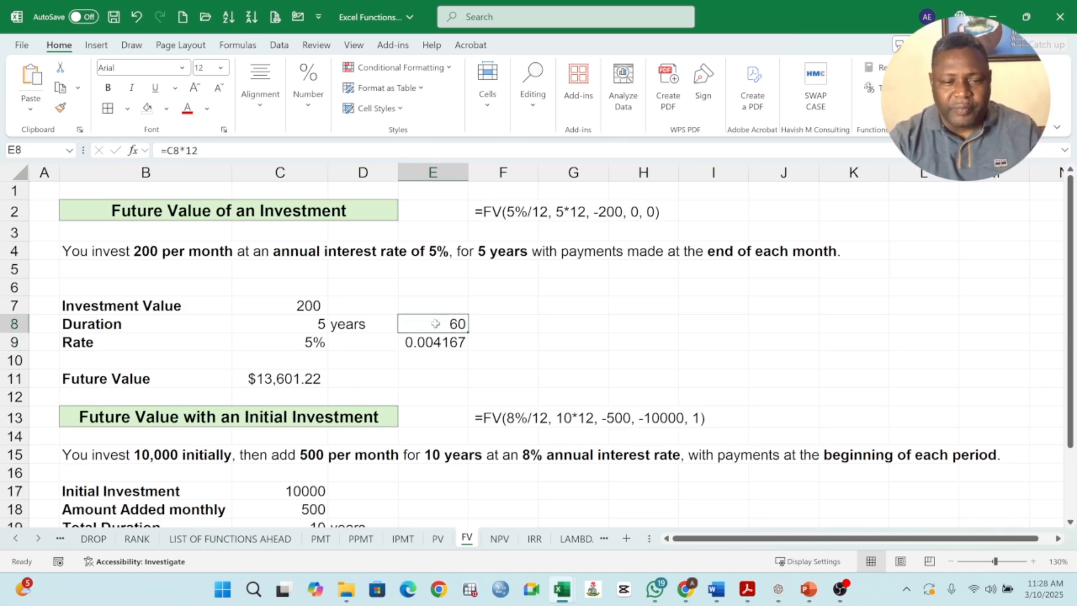
{"action": "left_click_drag", "start_coordinate": [436, 324], "coordinate": [437, 343]}
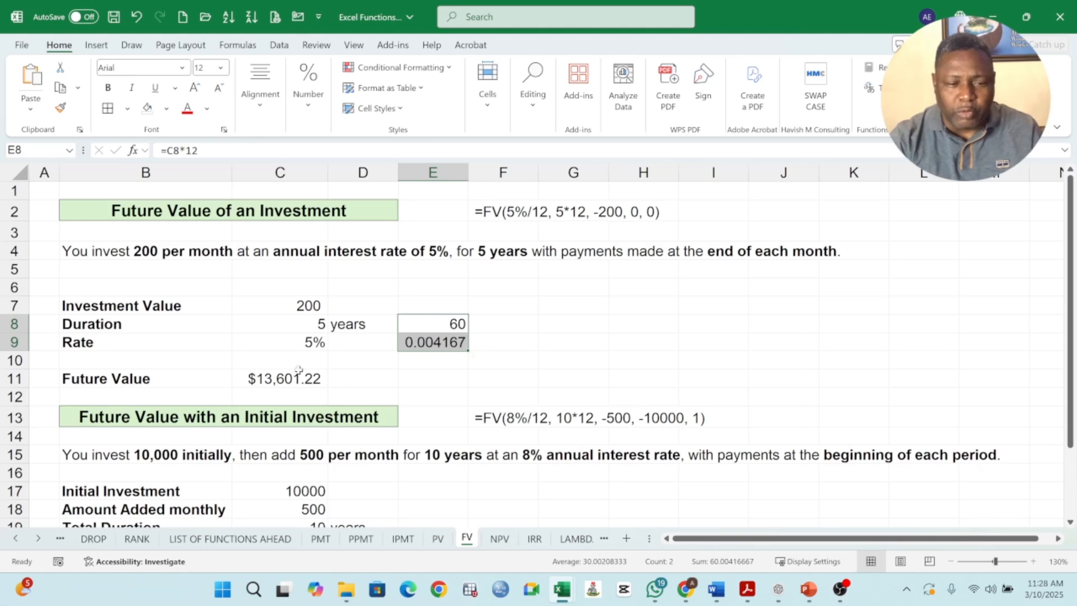
{"action": "left_click", "coordinate": [270, 381]}
{"action": "double_click", "coordinate": [270, 380]}
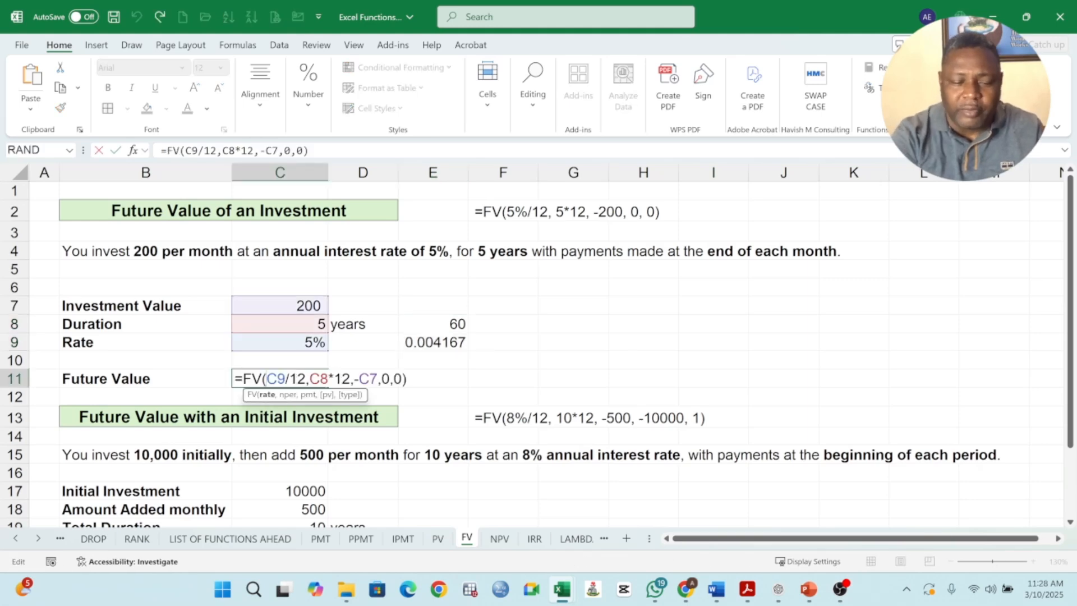
{"action": "key", "text": "Escape"}
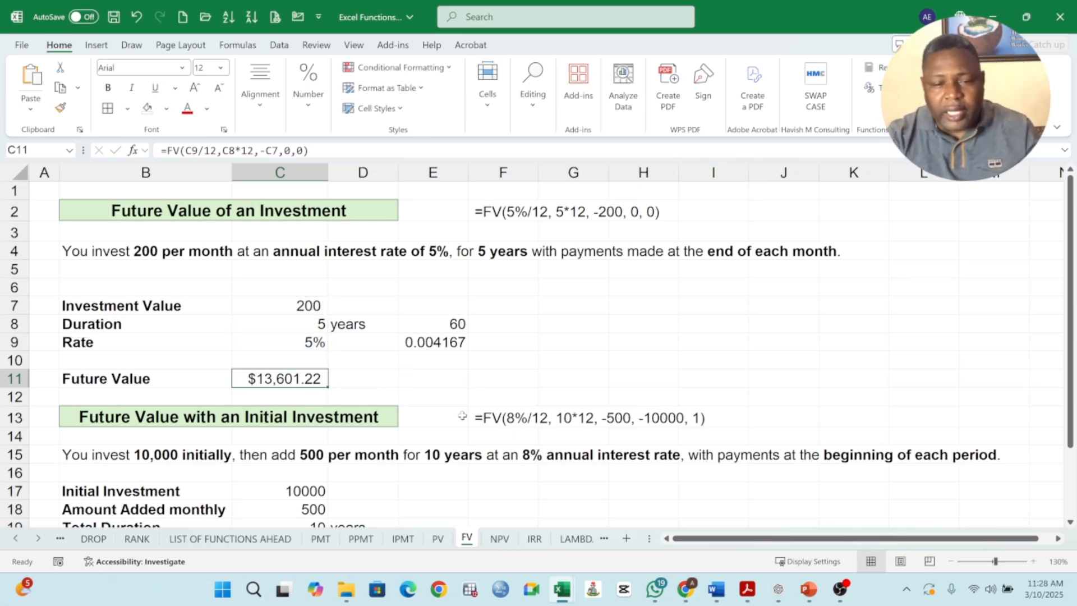
Step: Examine the Future Value with an Initial Investment example: its description in row 15 and the input values in C17:C20
{"action": "scroll", "coordinate": [392, 422], "scroll_direction": "down", "scroll_amount": 2}
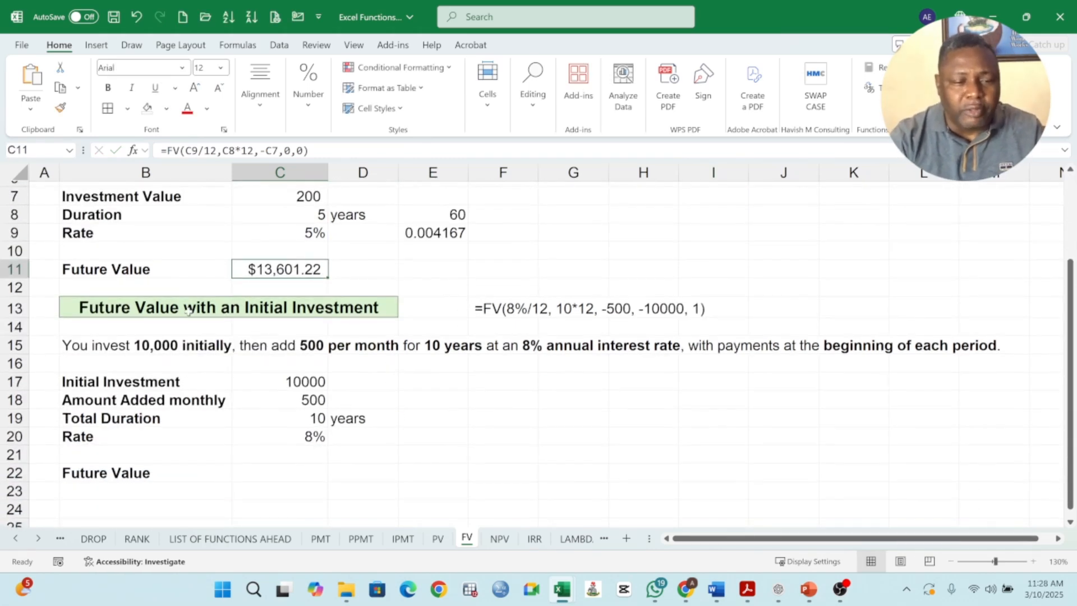
{"action": "left_click", "coordinate": [324, 304]}
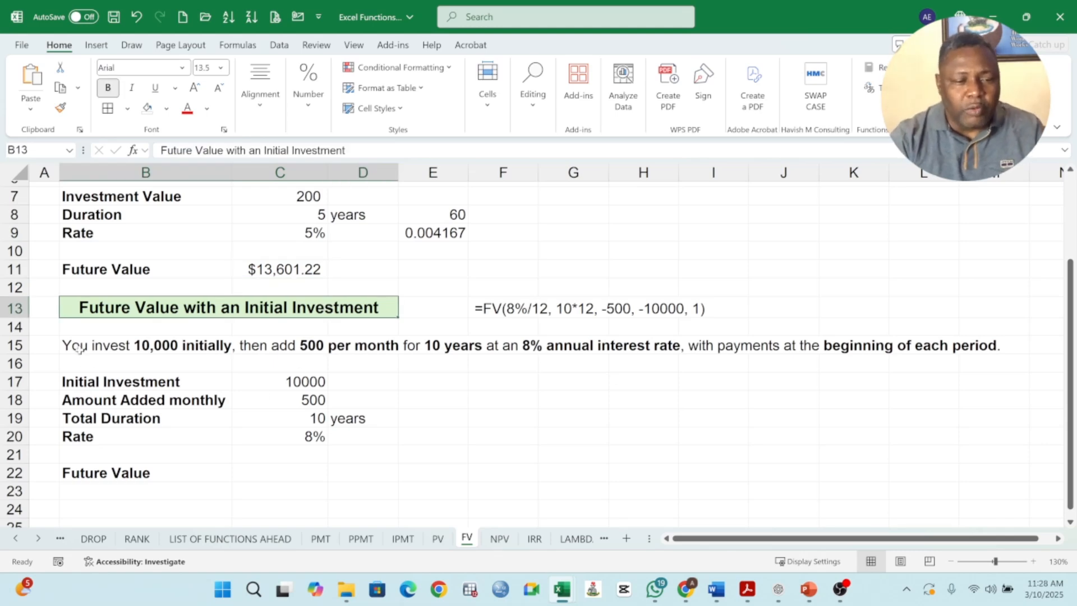
{"action": "left_click", "coordinate": [160, 346]}
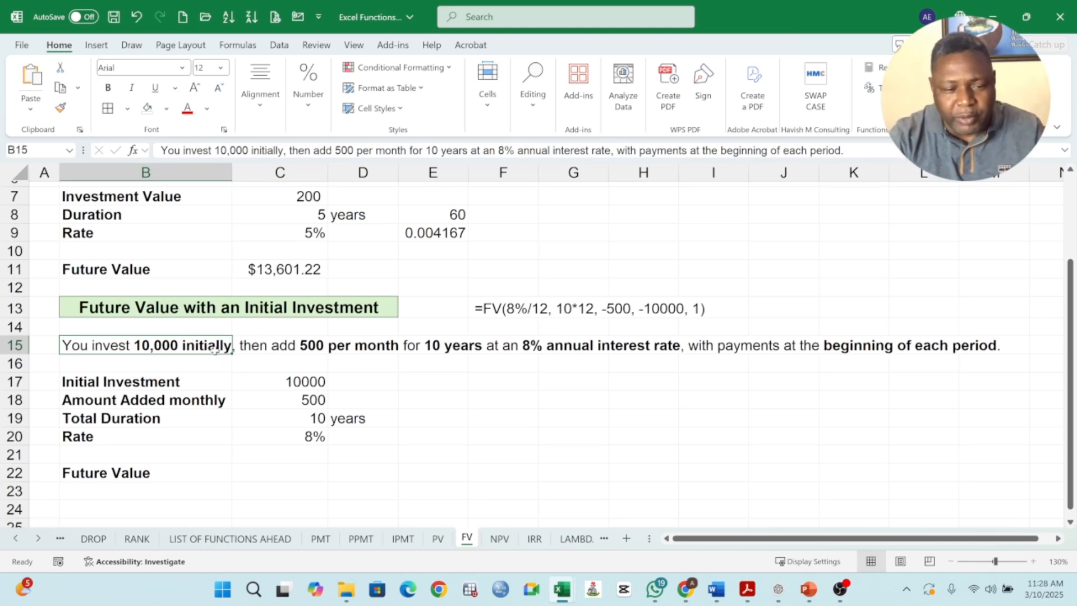
{"action": "left_click", "coordinate": [314, 348]}
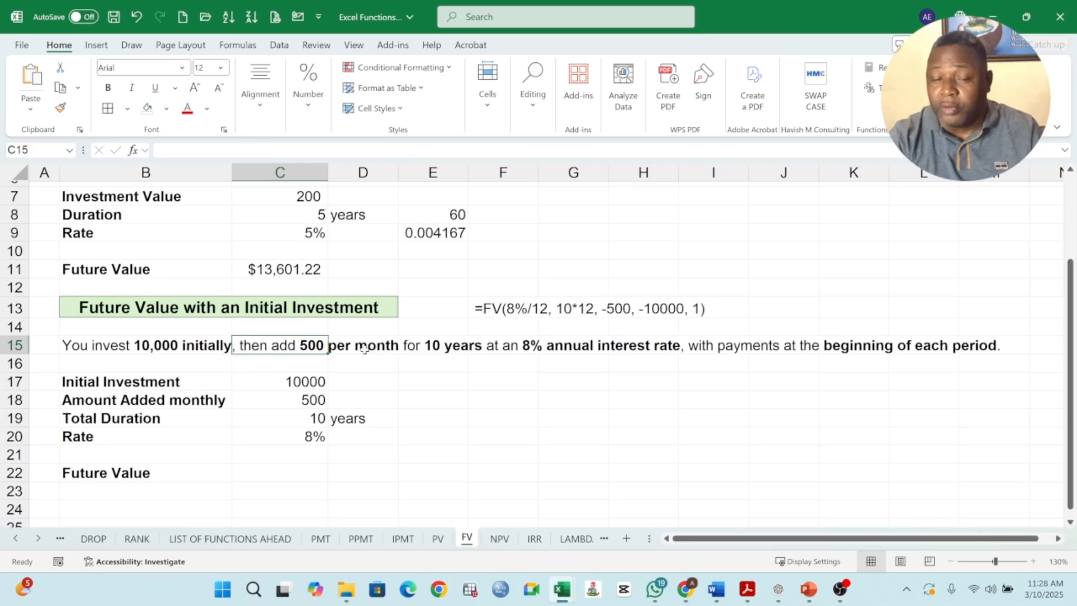
{"action": "left_click", "coordinate": [446, 346]}
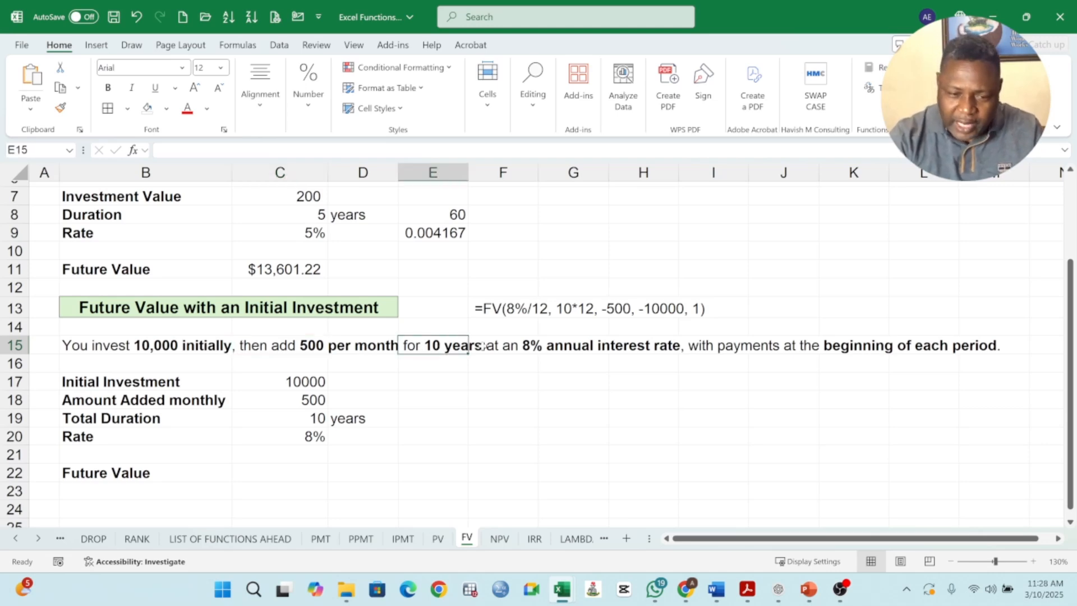
{"action": "left_click", "coordinate": [530, 347]}
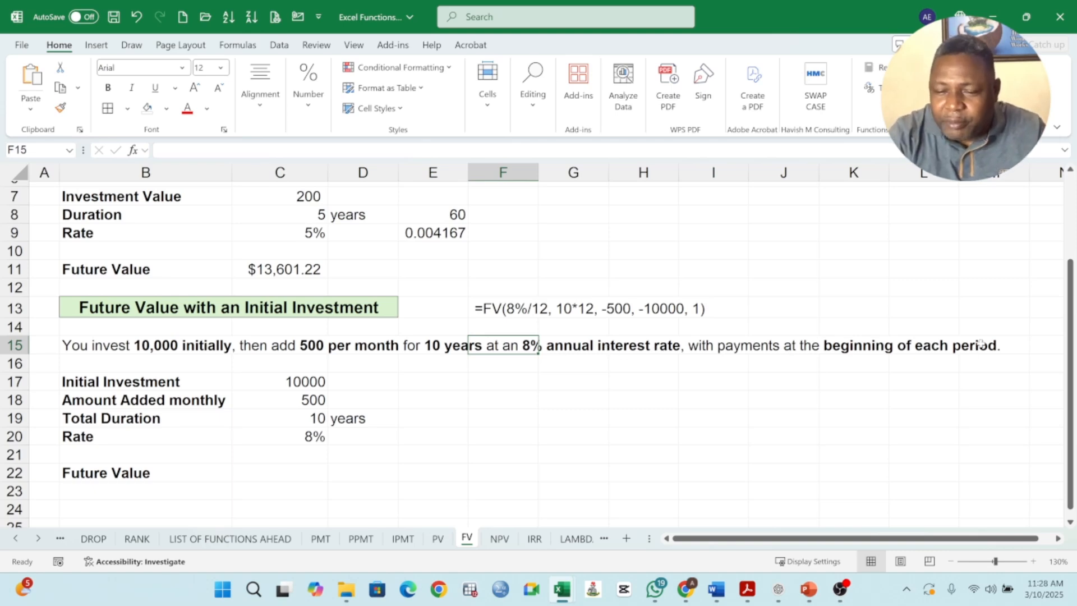
{"action": "left_click_drag", "start_coordinate": [979, 346], "coordinate": [844, 353]}
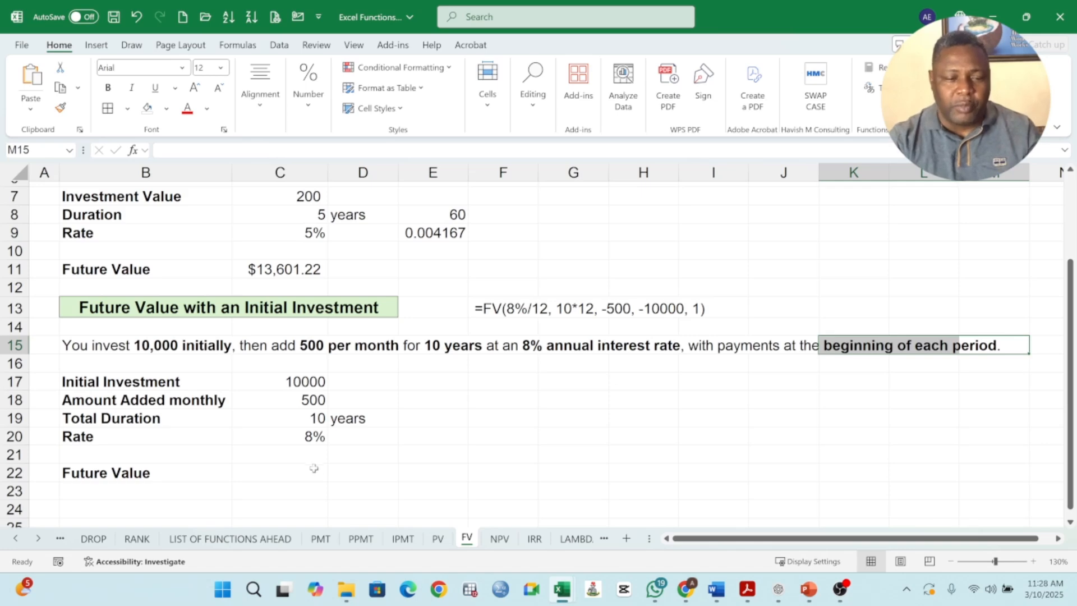
{"action": "left_click", "coordinate": [283, 467]}
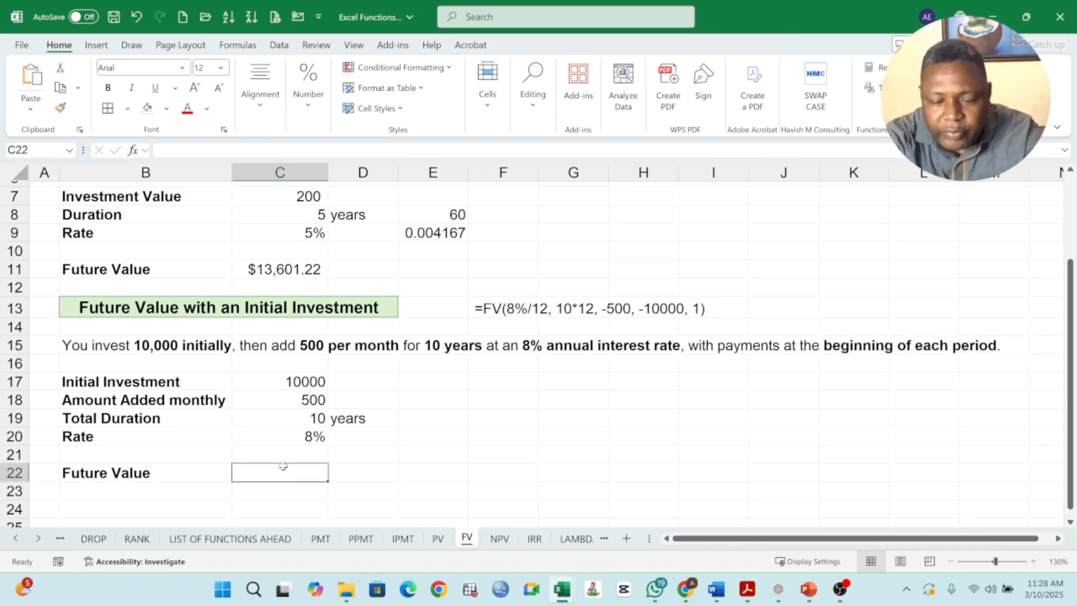
{"action": "left_click_drag", "start_coordinate": [314, 380], "coordinate": [313, 438]}
Step: Start an FV formula in C22 with the annual rate divided by twelve, C20/12, as the rate argument
{"action": "left_click", "coordinate": [276, 473]}
{"action": "type", "text": "="}
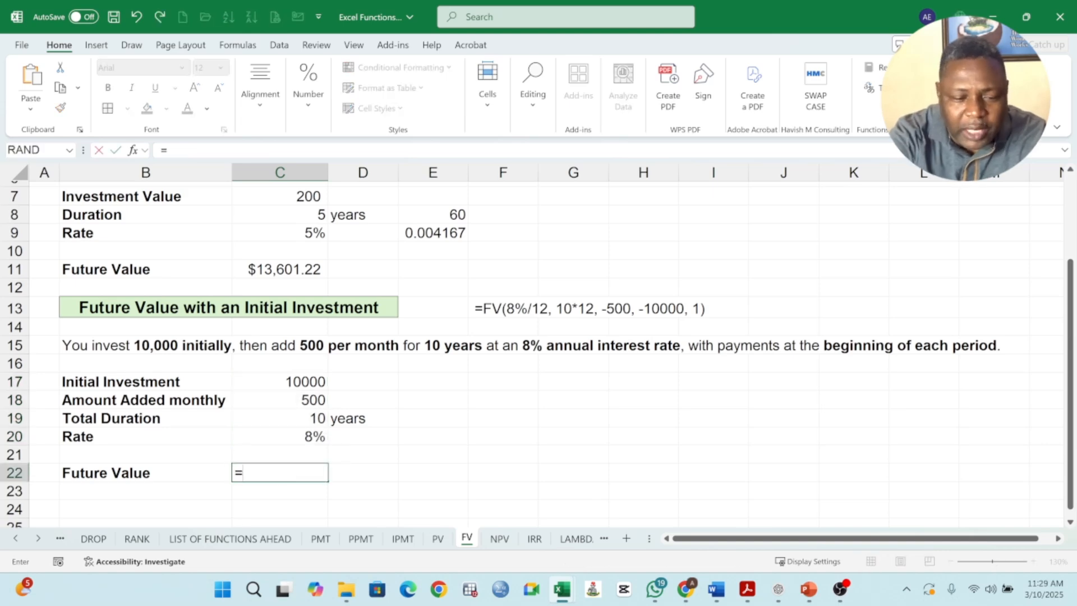
{"action": "type", "text": "FV("}
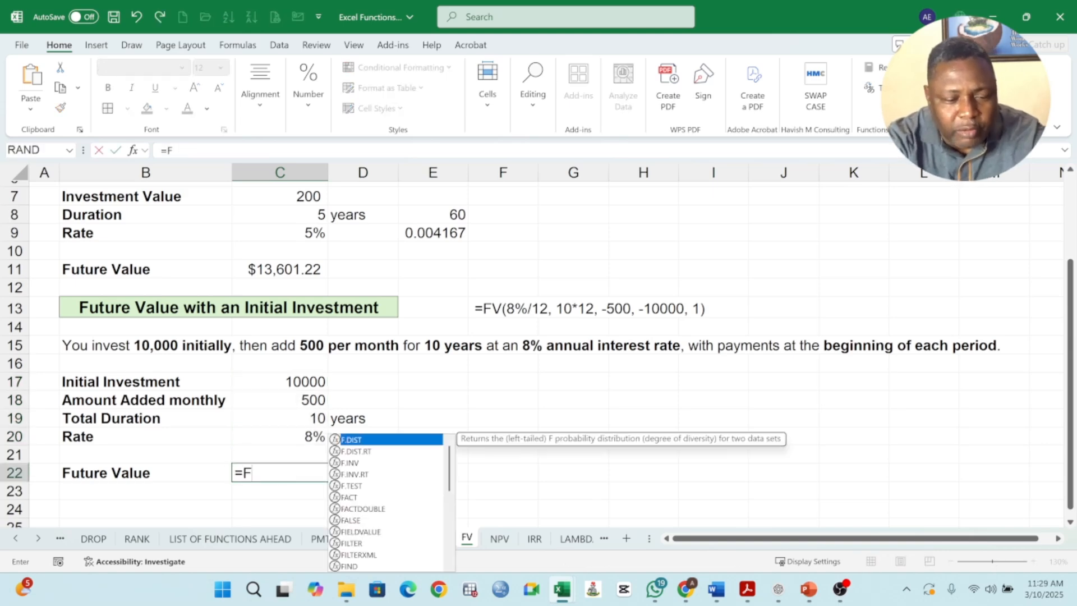
{"action": "left_click", "coordinate": [302, 437]}
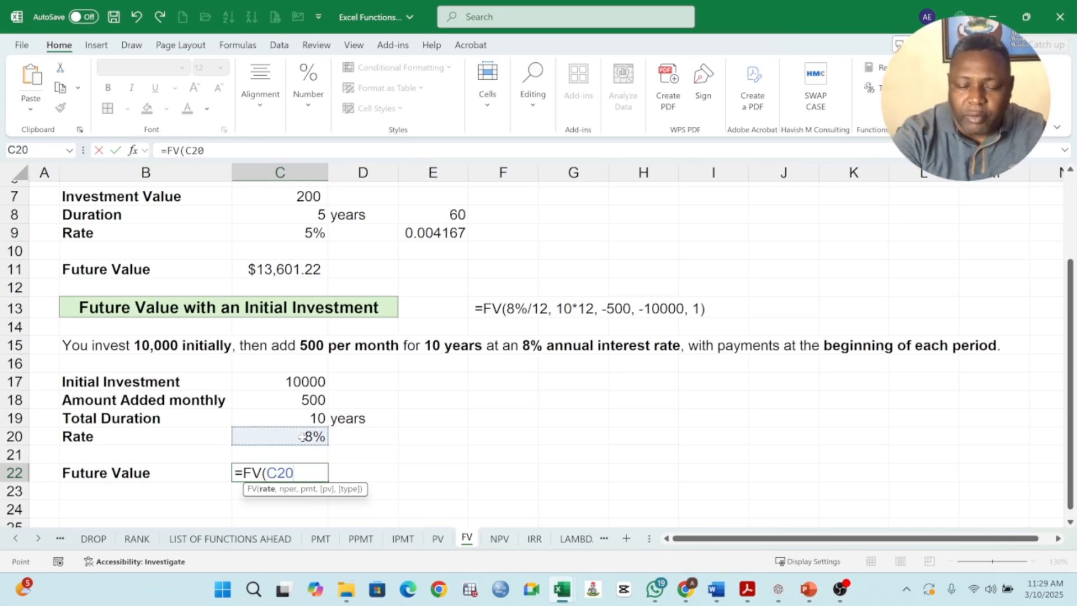
{"action": "type", "text": "/12"}
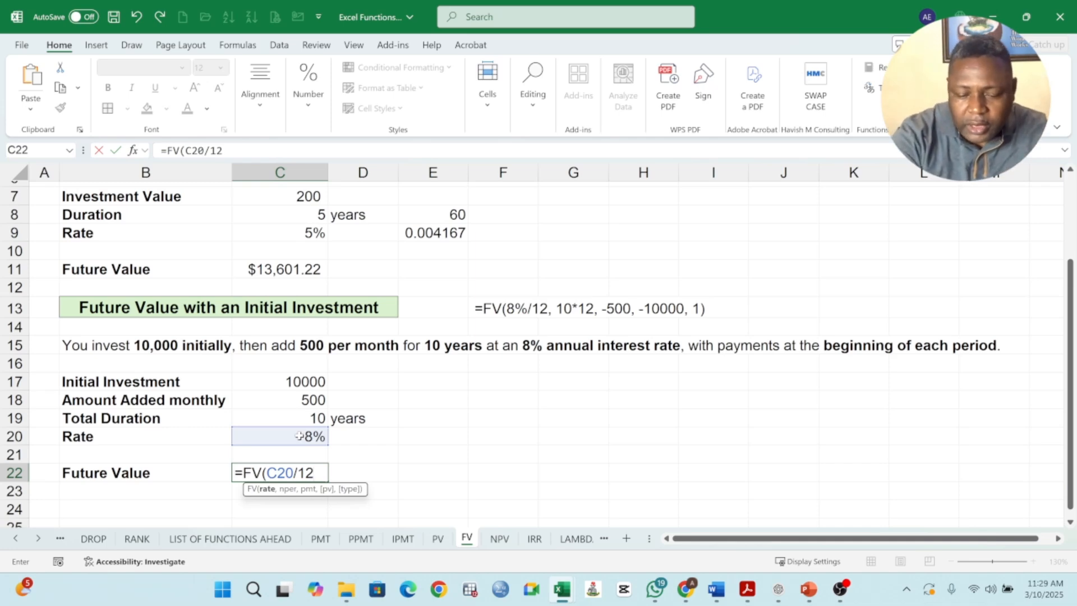
{"action": "type", "text": ","}
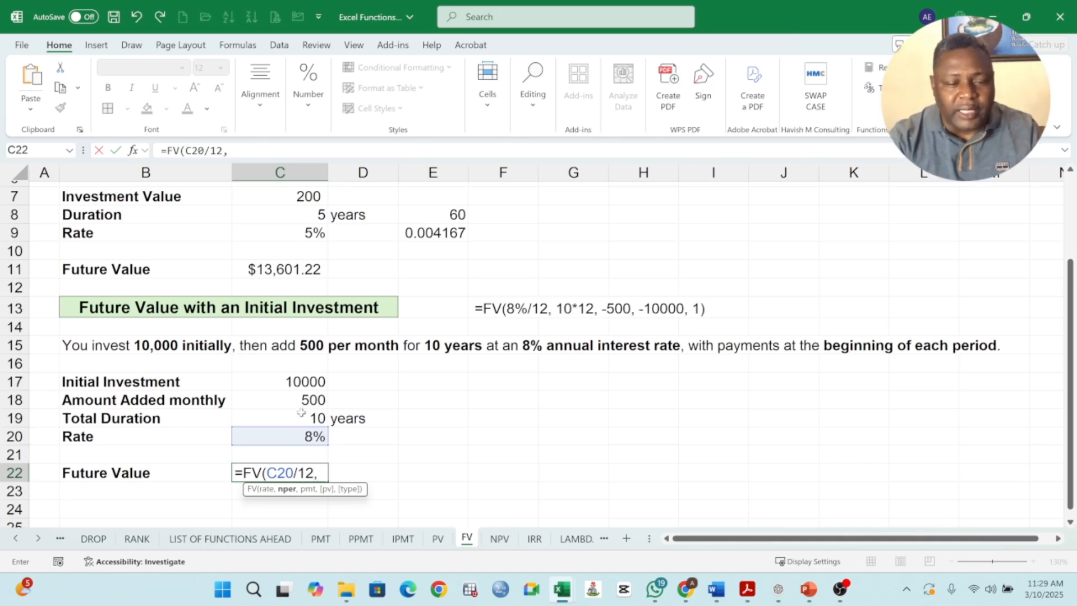
Step: Add C19*12 as the number of periods and the negative monthly amount -C18 as the payment in C22's FV formula
{"action": "left_click", "coordinate": [303, 415]}
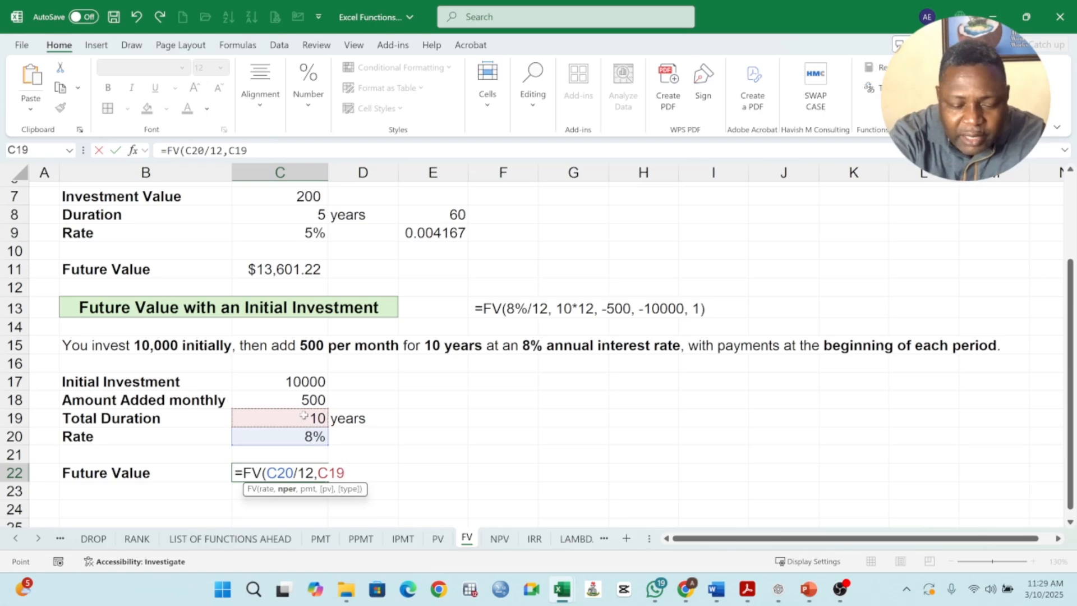
{"action": "type", "text": "*12"}
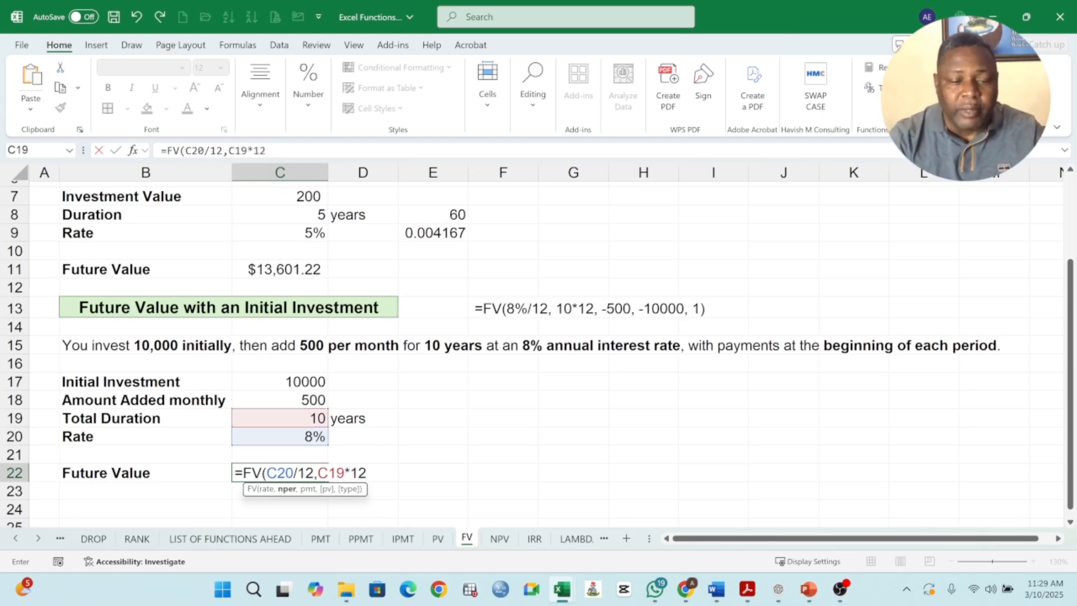
{"action": "type", "text": ","}
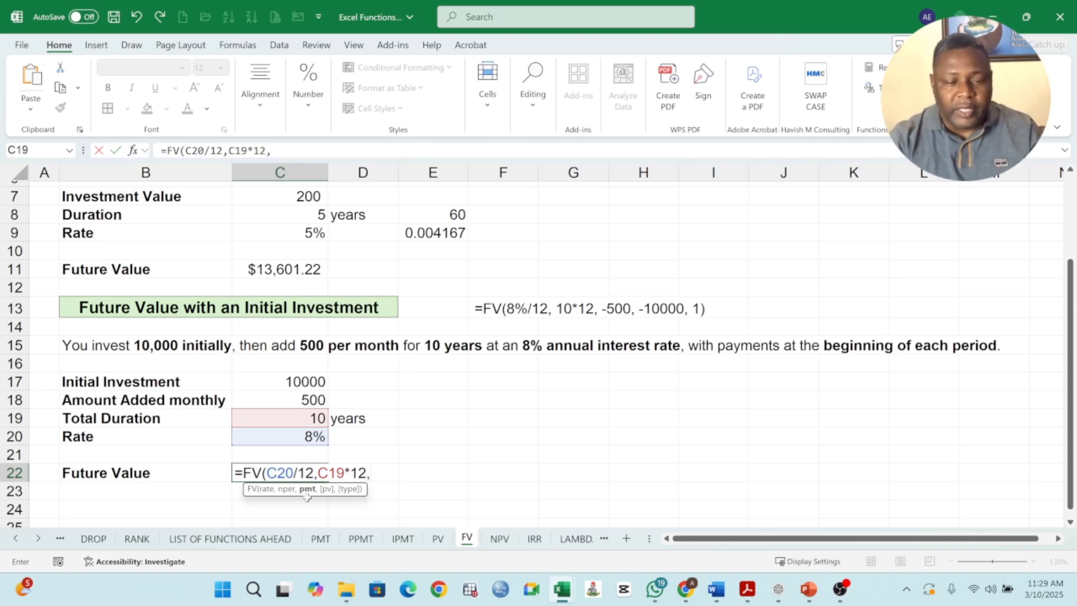
{"action": "left_click", "coordinate": [306, 399]}
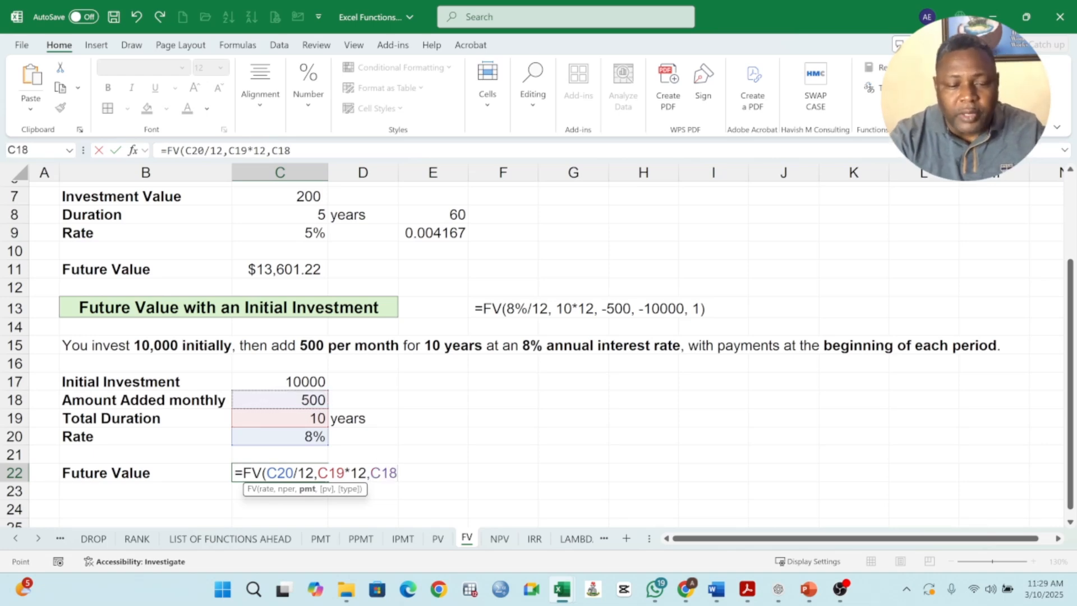
{"action": "left_click", "coordinate": [370, 472]}
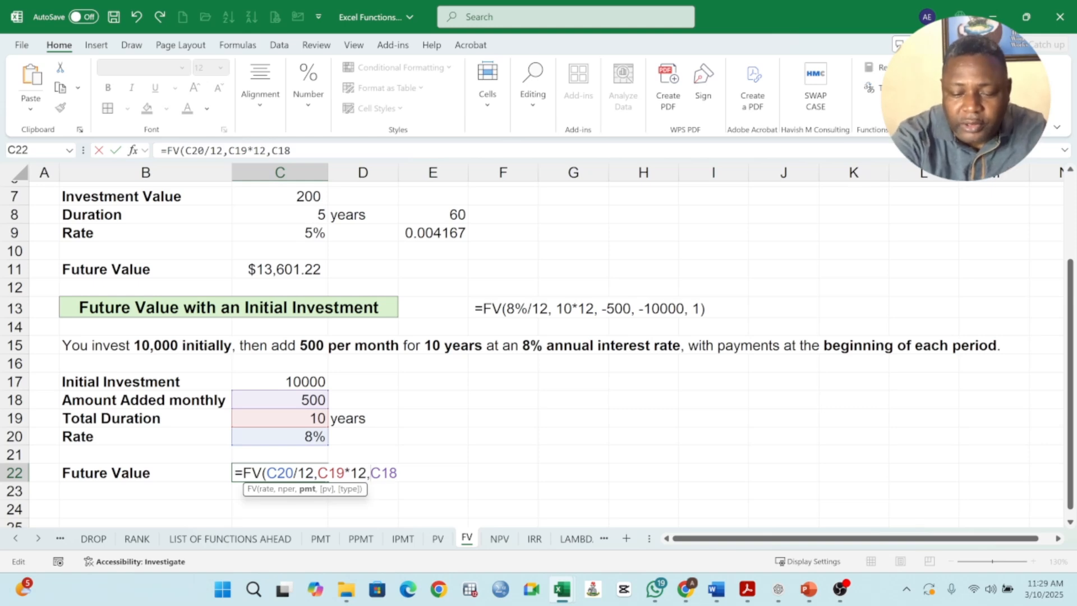
{"action": "type", "text": "-C18"}
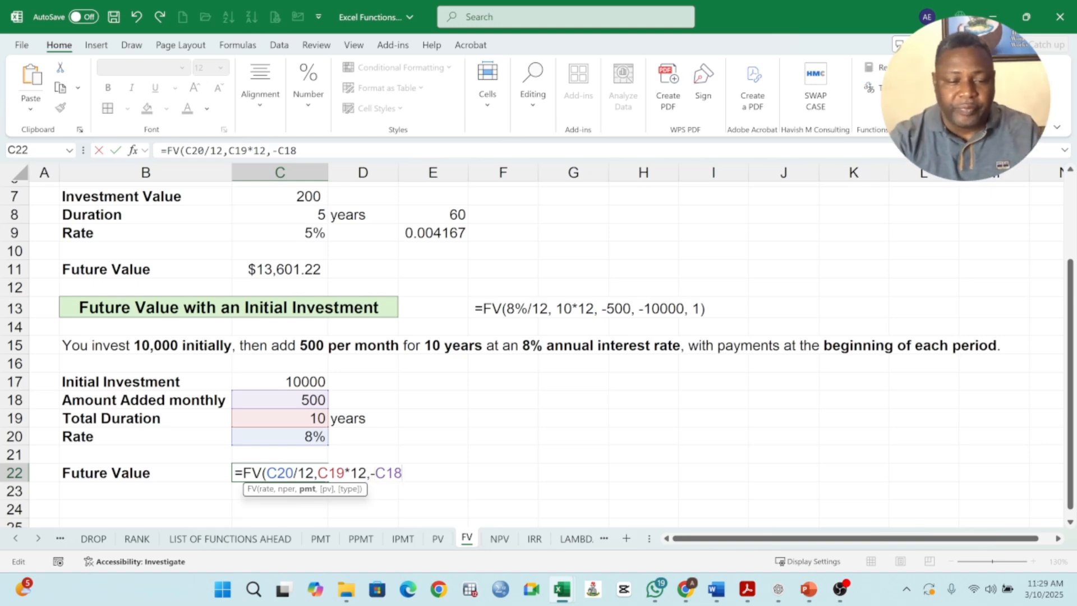
{"action": "type", "text": ","}
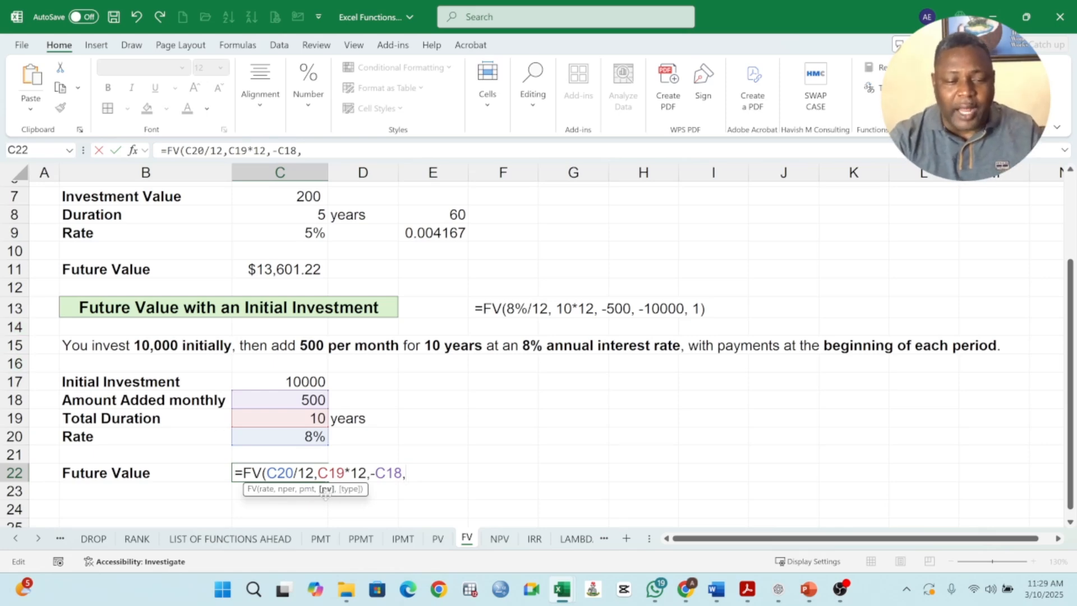
Step: Complete C22's FV formula with C17 as the present value and 1 (beginning of the period) as the payment type
{"action": "left_click", "coordinate": [300, 382]}
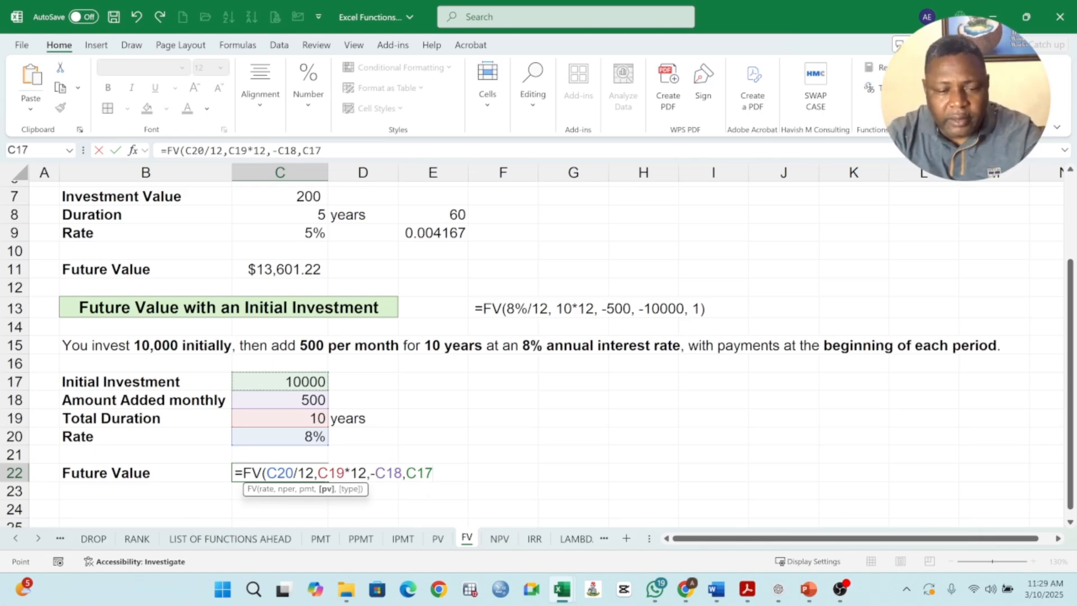
{"action": "type", "text": ","}
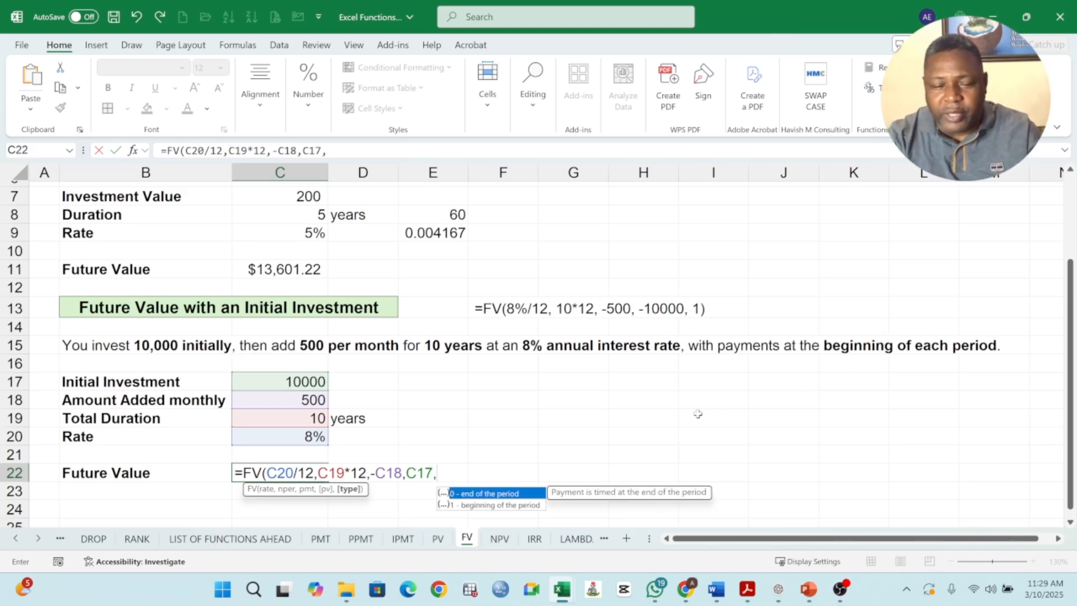
{"action": "left_click", "coordinate": [473, 505]}
{"action": "double_click", "coordinate": [457, 505]}
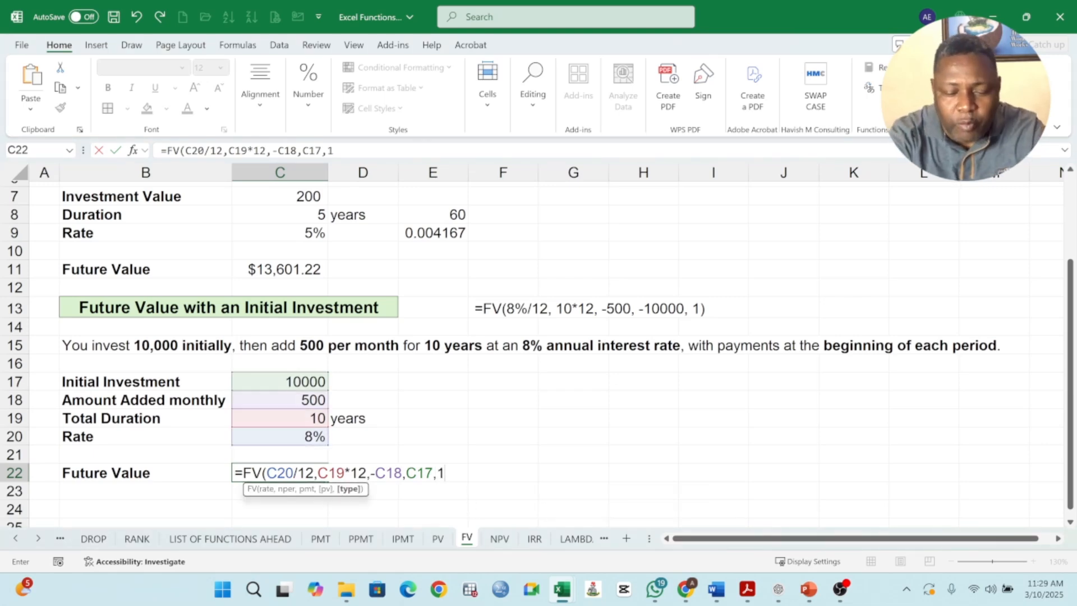
{"action": "type", "text": ")"}
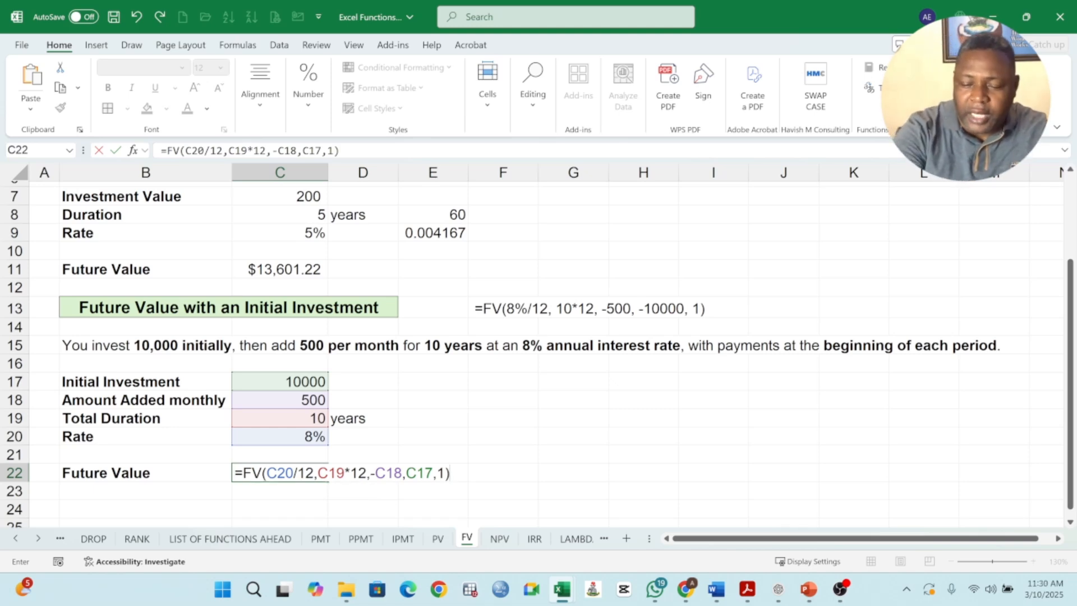
{"action": "key", "text": "Return"}
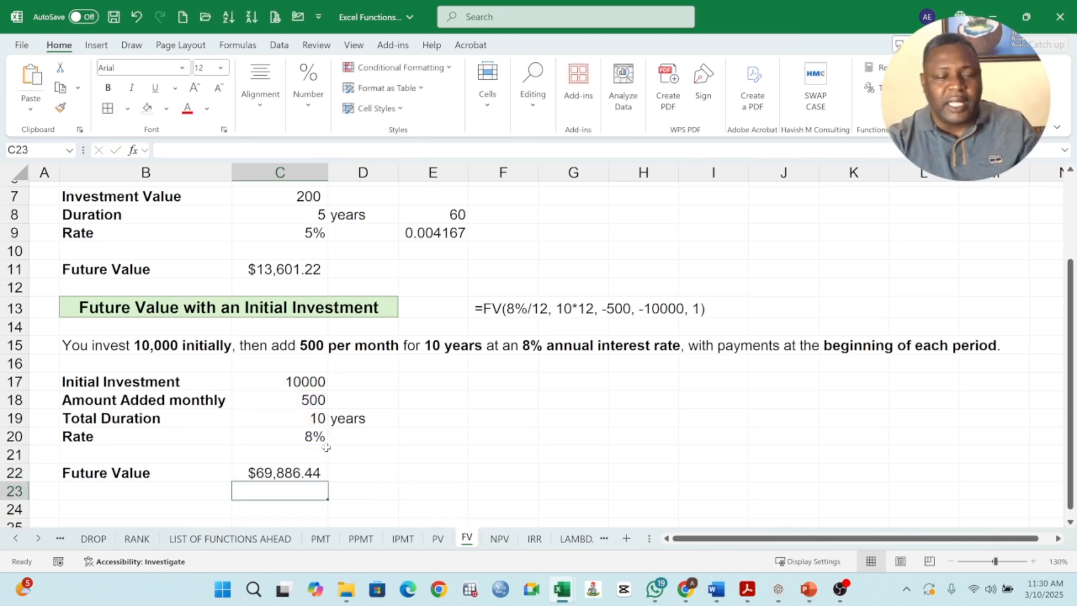
Step: Review the future value in C22 against the scenario description in row 15 and the input values in C17:C20
{"action": "left_click", "coordinate": [290, 474]}
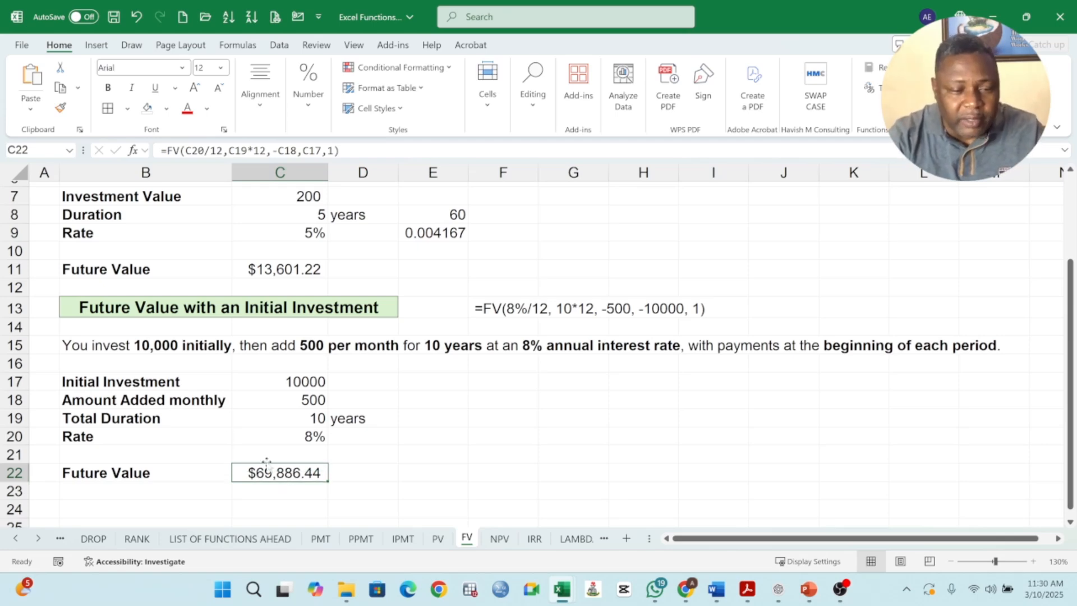
{"action": "left_click", "coordinate": [151, 346]}
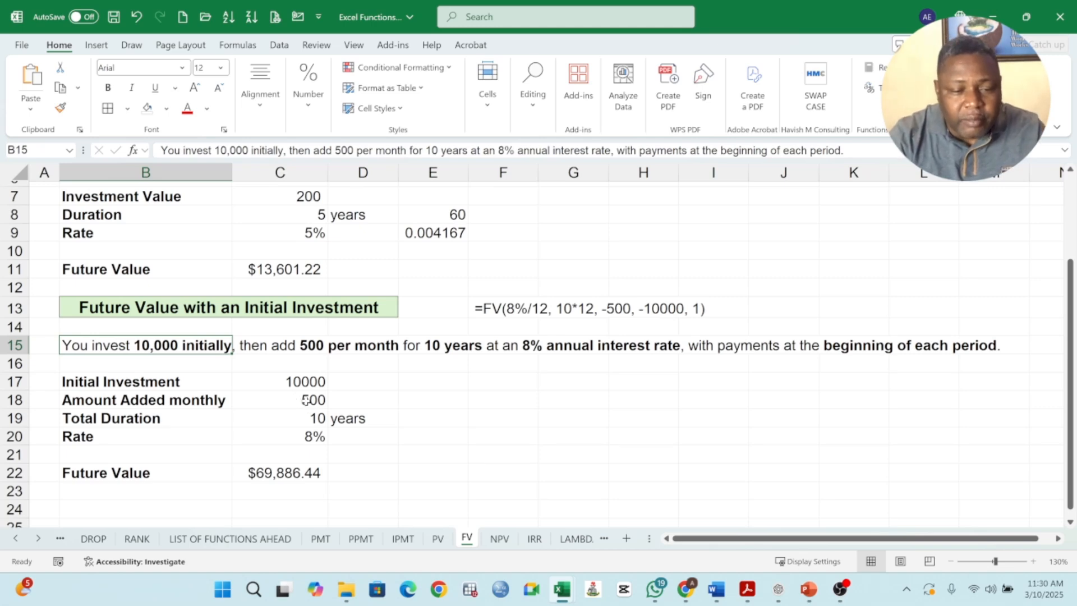
{"action": "left_click", "coordinate": [306, 400]}
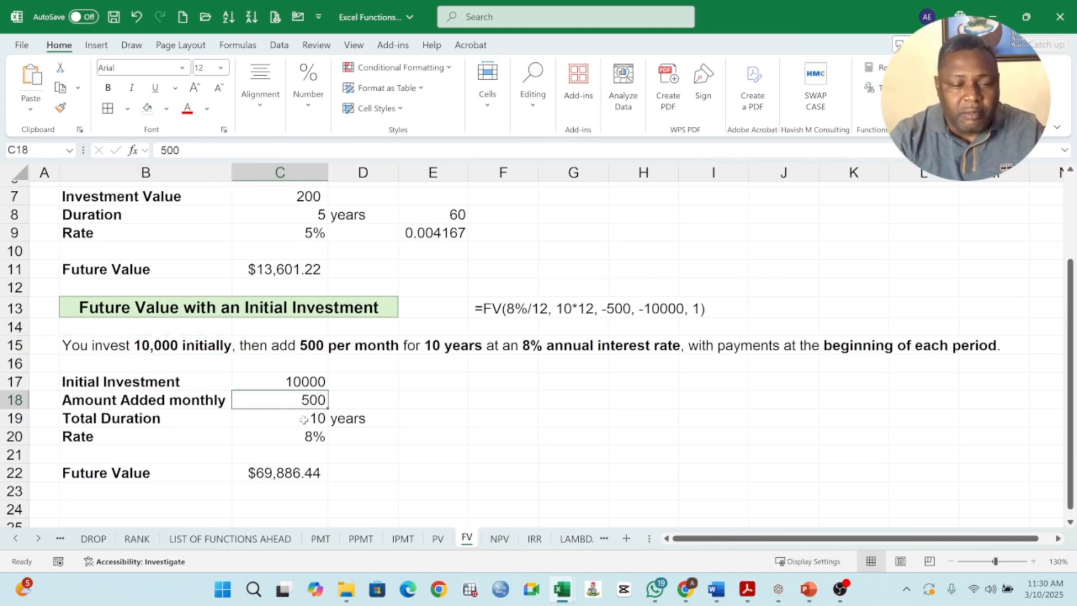
{"action": "left_click", "coordinate": [303, 421]}
{"action": "left_click", "coordinate": [308, 438]}
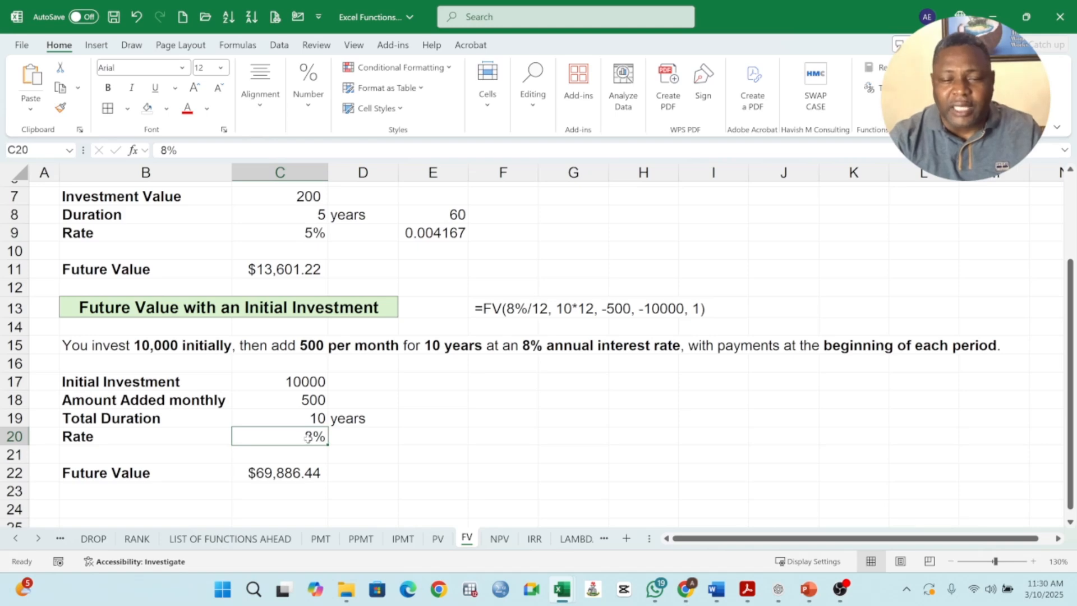
{"action": "left_click", "coordinate": [297, 474]}
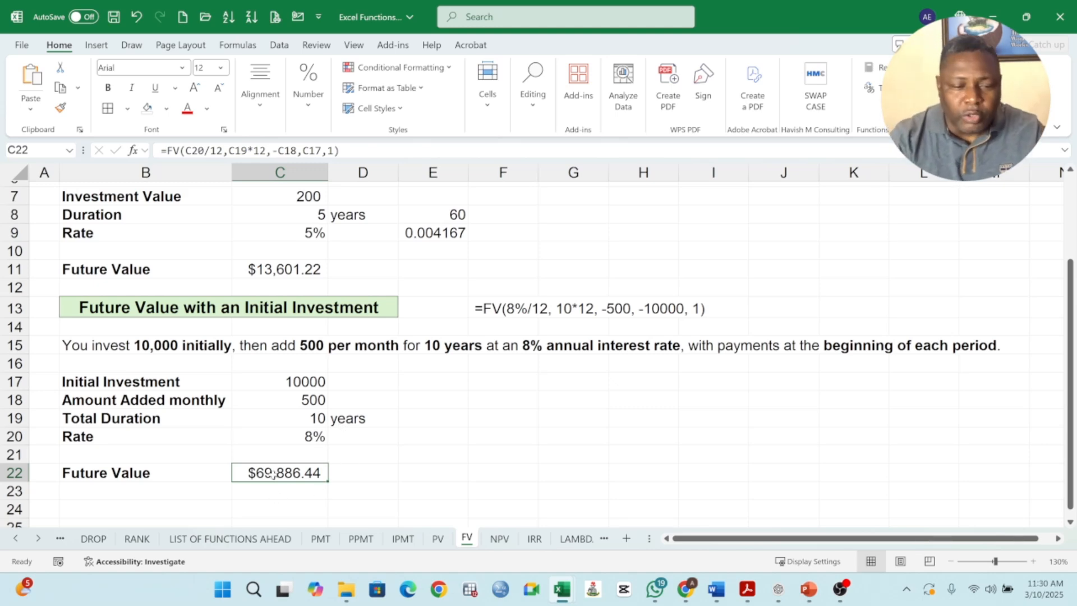
{"action": "left_click", "coordinate": [300, 416]}
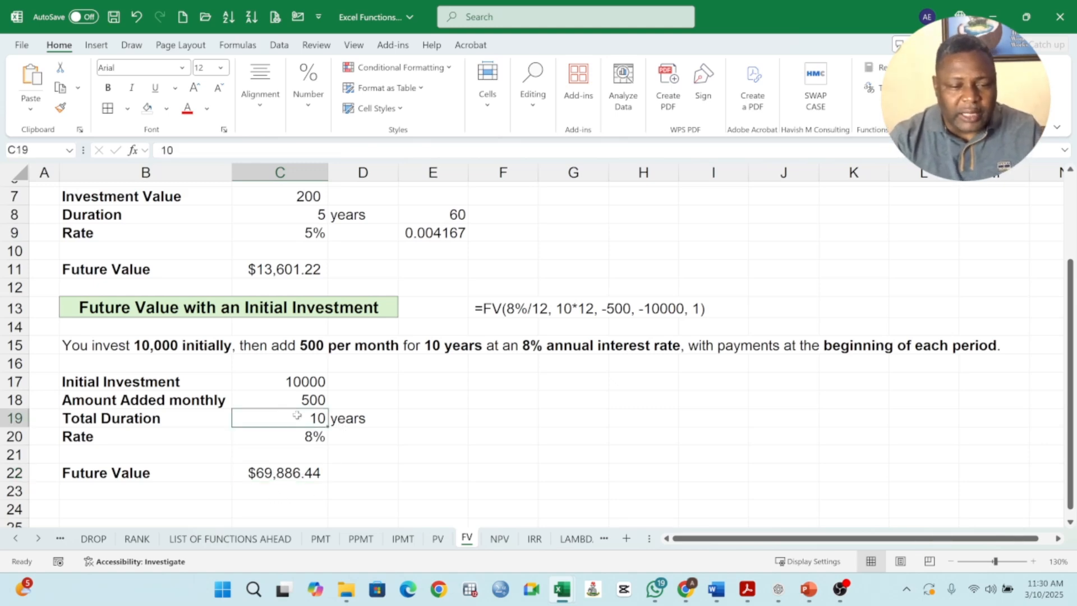
{"action": "left_click", "coordinate": [286, 383]}
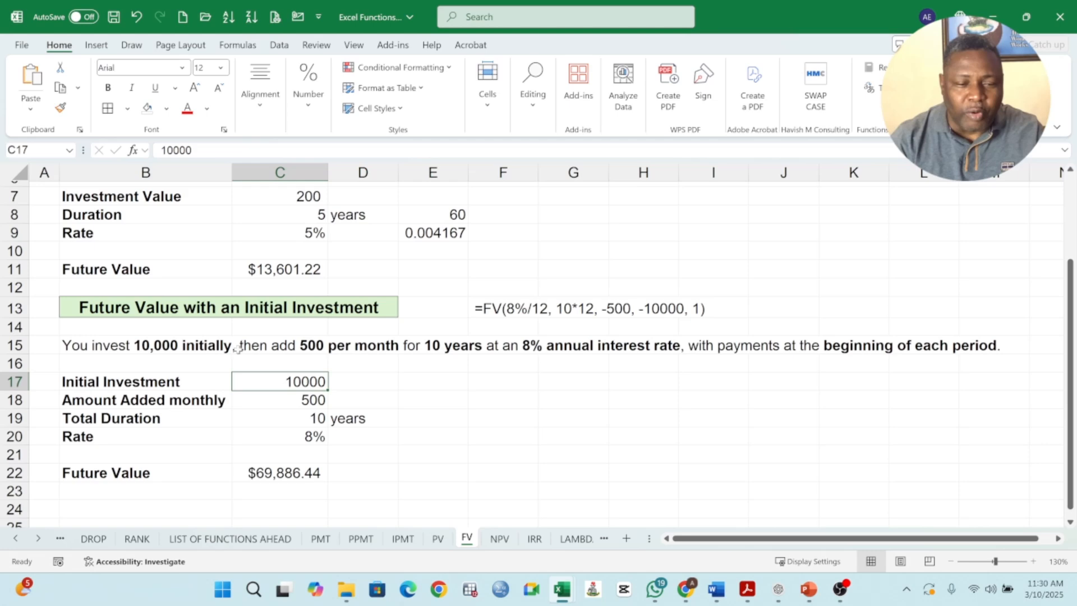
{"action": "left_click", "coordinate": [148, 347]}
{"action": "left_click", "coordinate": [302, 471]}
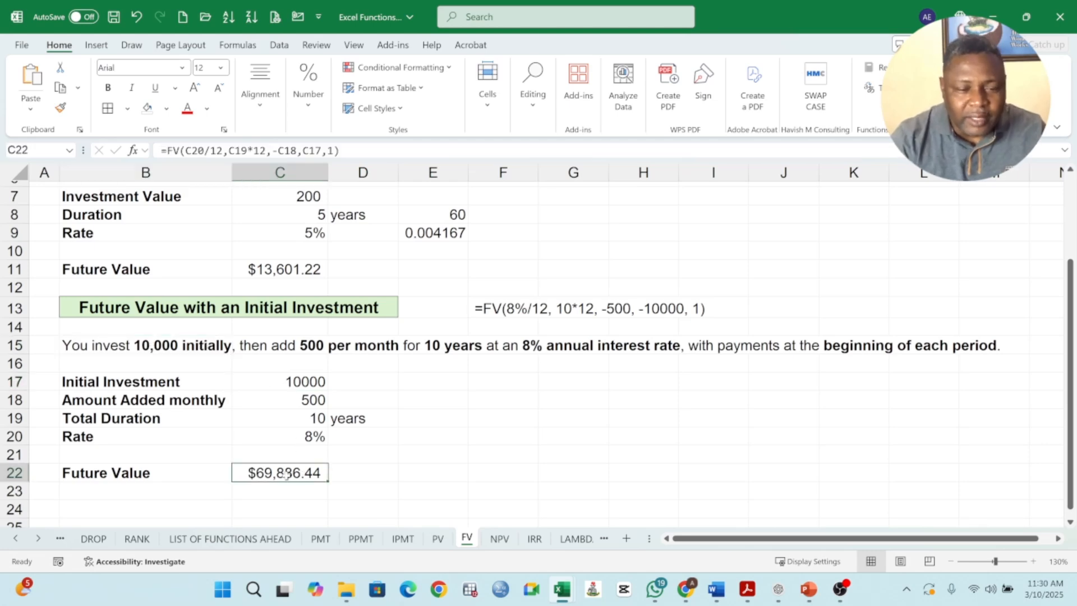
{"action": "left_click", "coordinate": [302, 382]}
{"action": "left_click", "coordinate": [297, 471]}
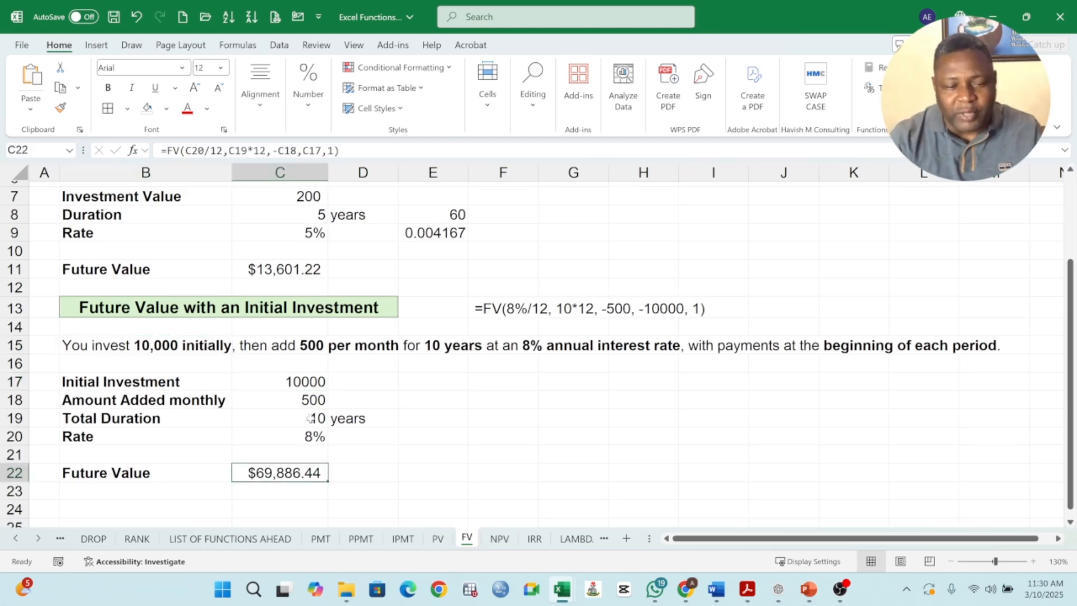
{"action": "left_click", "coordinate": [313, 404]}
{"action": "left_click", "coordinate": [309, 438]}
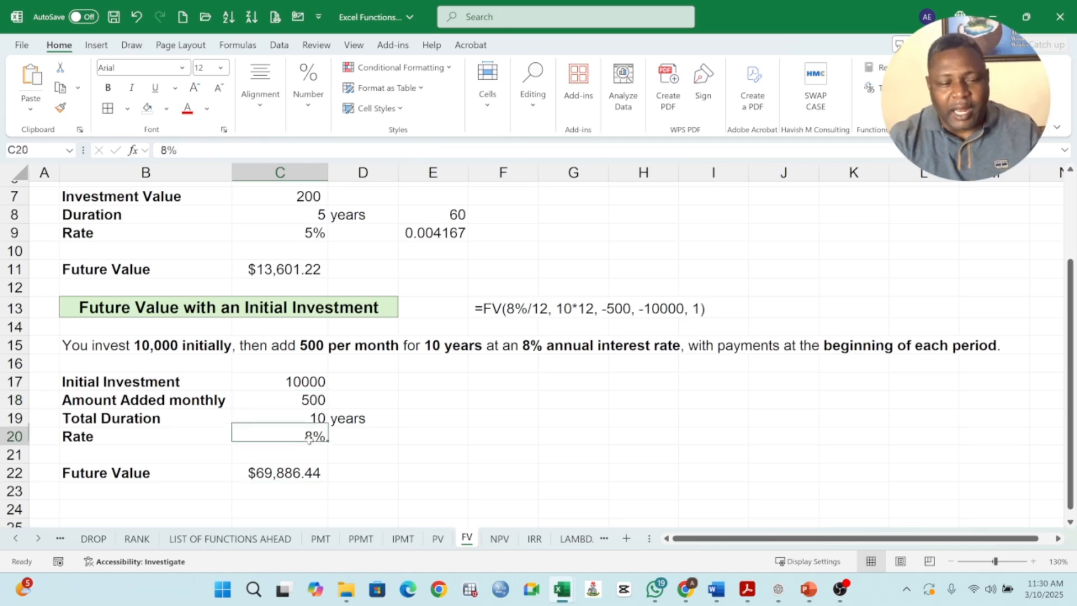
{"action": "left_click", "coordinate": [283, 474]}
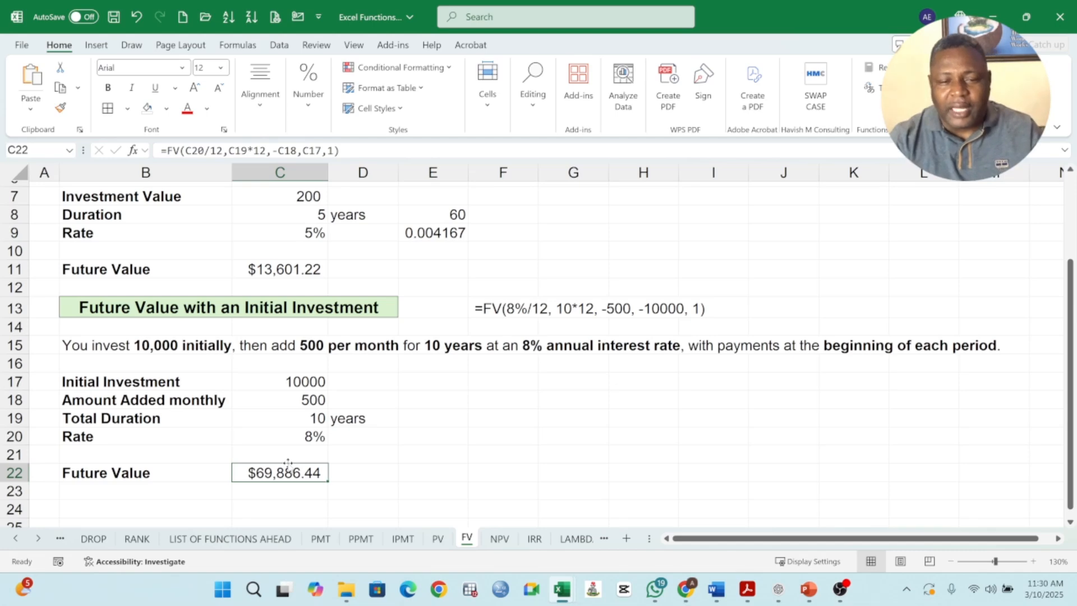
Step: Compare the FV example description in row 4 with the investment and loan examples in rows 4 and 15 of the PV sheet
{"action": "scroll", "coordinate": [309, 455], "scroll_direction": "up", "scroll_amount": 1}
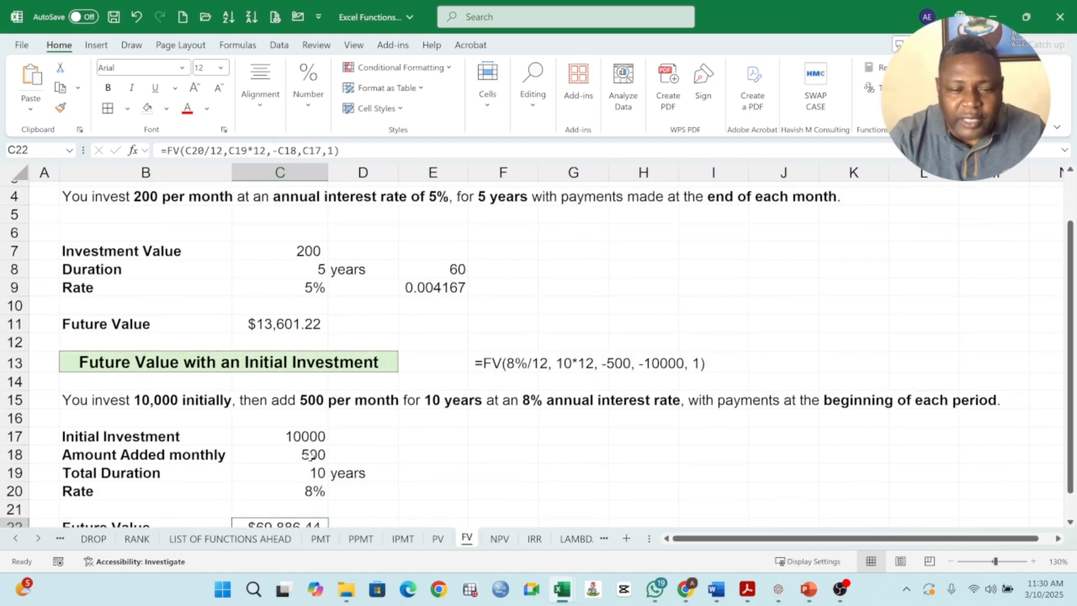
{"action": "scroll", "coordinate": [309, 456], "scroll_direction": "up", "scroll_amount": 1}
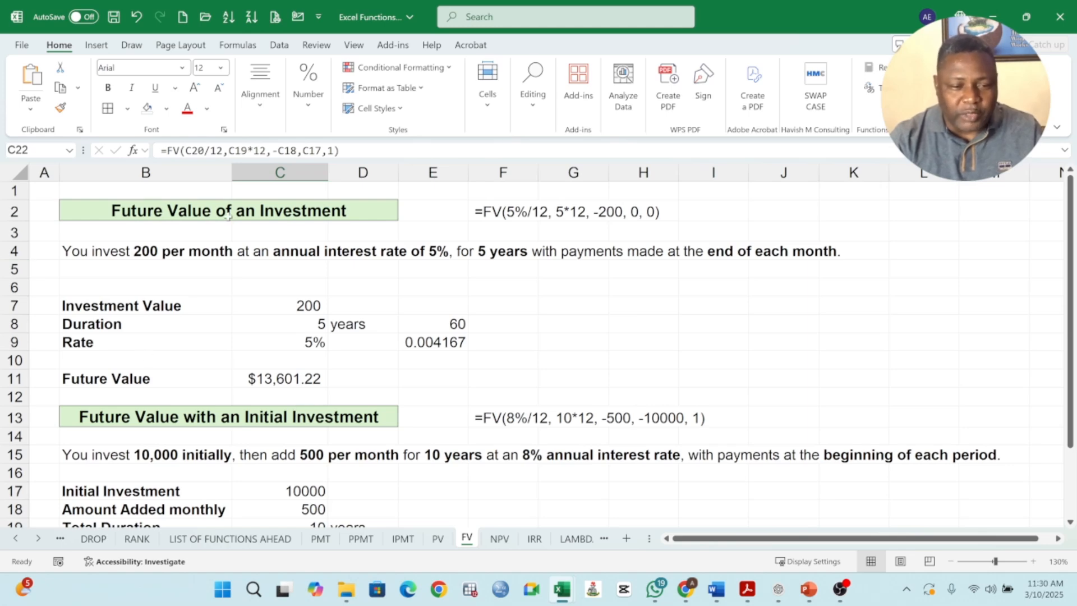
{"action": "left_click", "coordinate": [363, 252]}
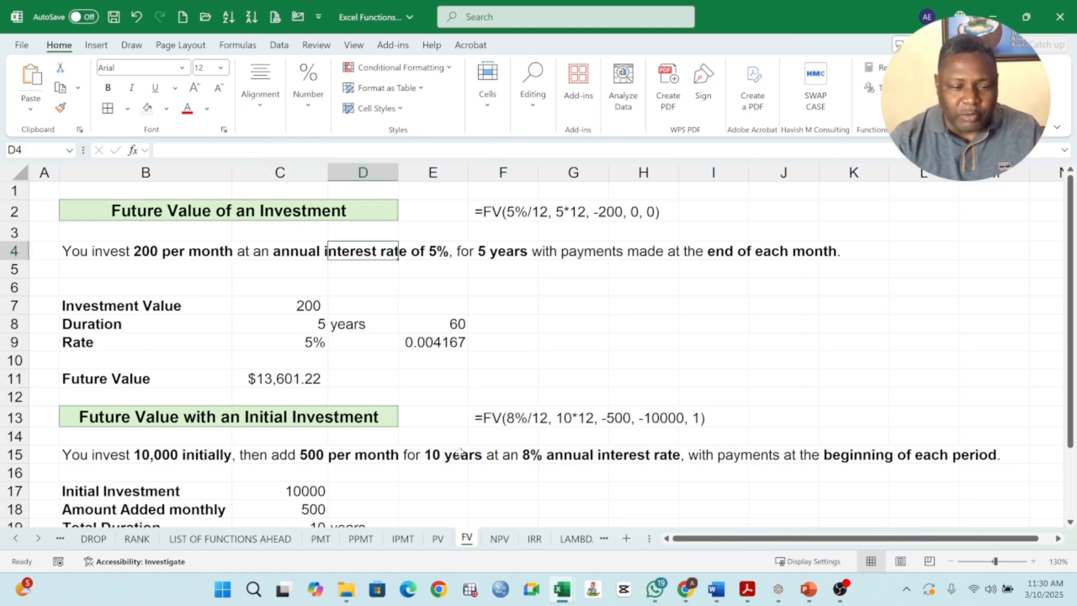
{"action": "left_click", "coordinate": [440, 542]}
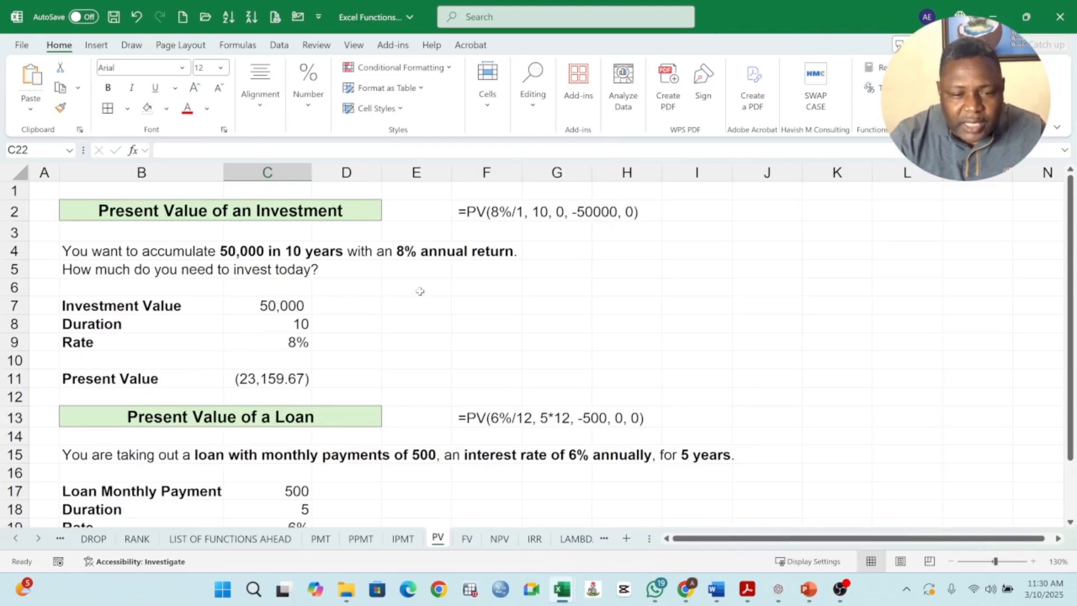
{"action": "left_click", "coordinate": [415, 252]}
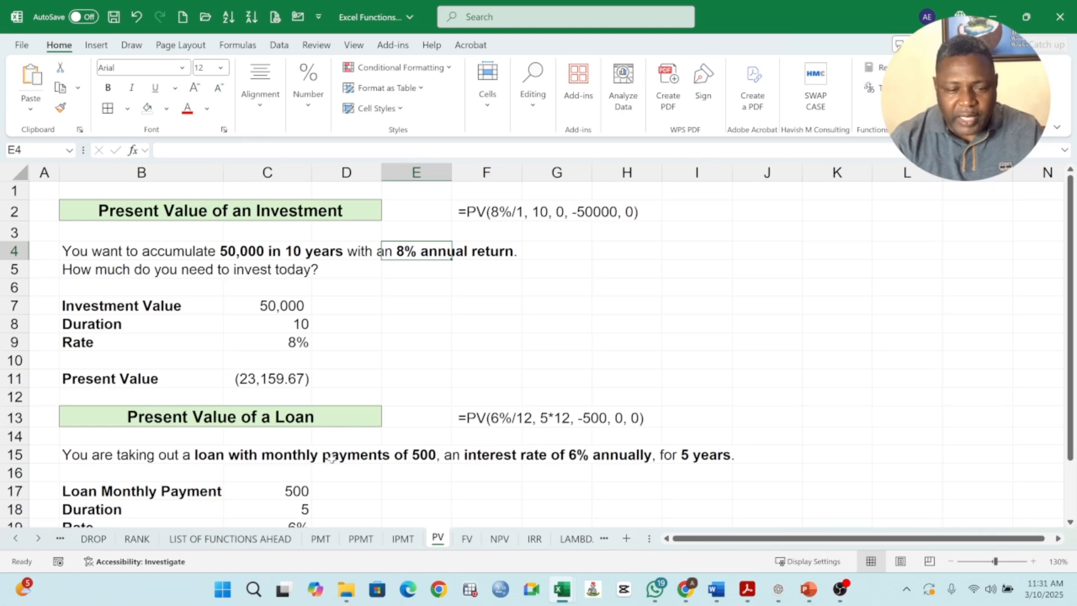
{"action": "left_click", "coordinate": [359, 456]}
{"action": "left_click", "coordinate": [481, 456]}
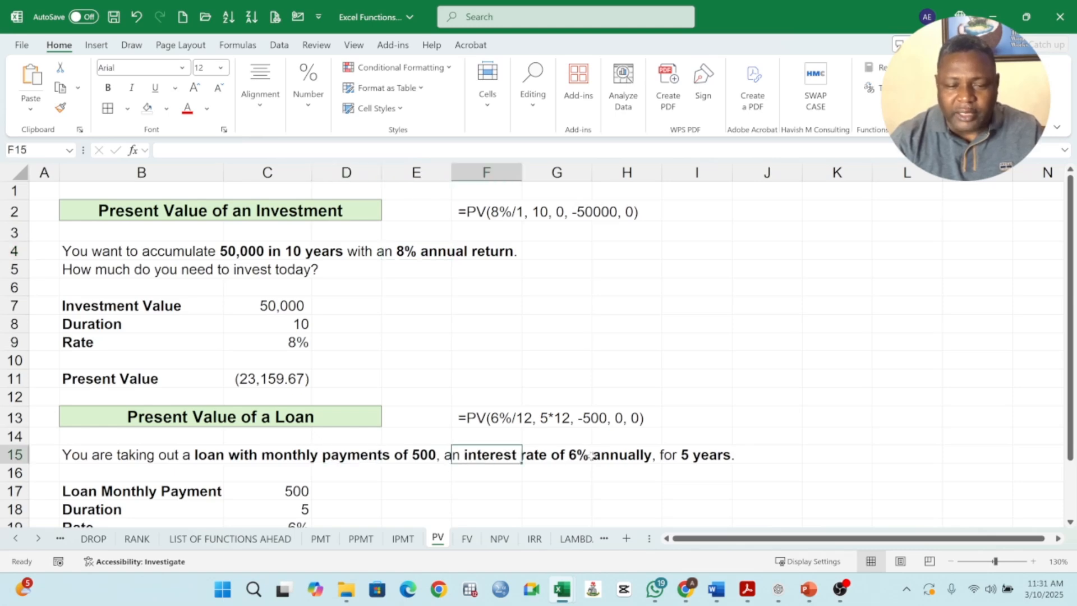
{"action": "left_click", "coordinate": [631, 456]}
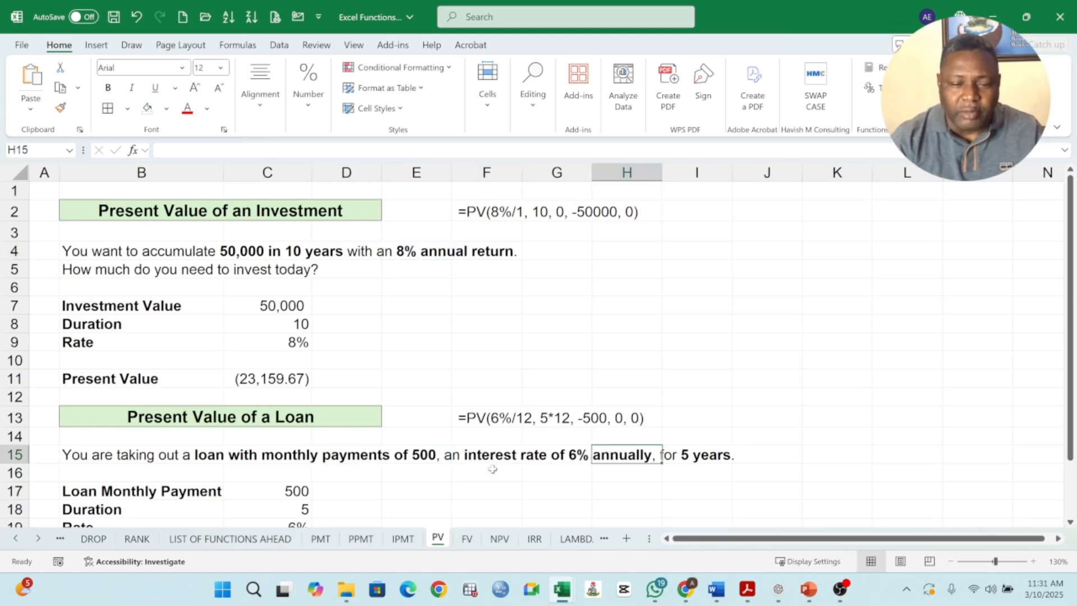
{"action": "scroll", "coordinate": [411, 443], "scroll_direction": "down", "scroll_amount": 1}
{"action": "scroll", "coordinate": [411, 443], "scroll_direction": "up", "scroll_amount": 1}
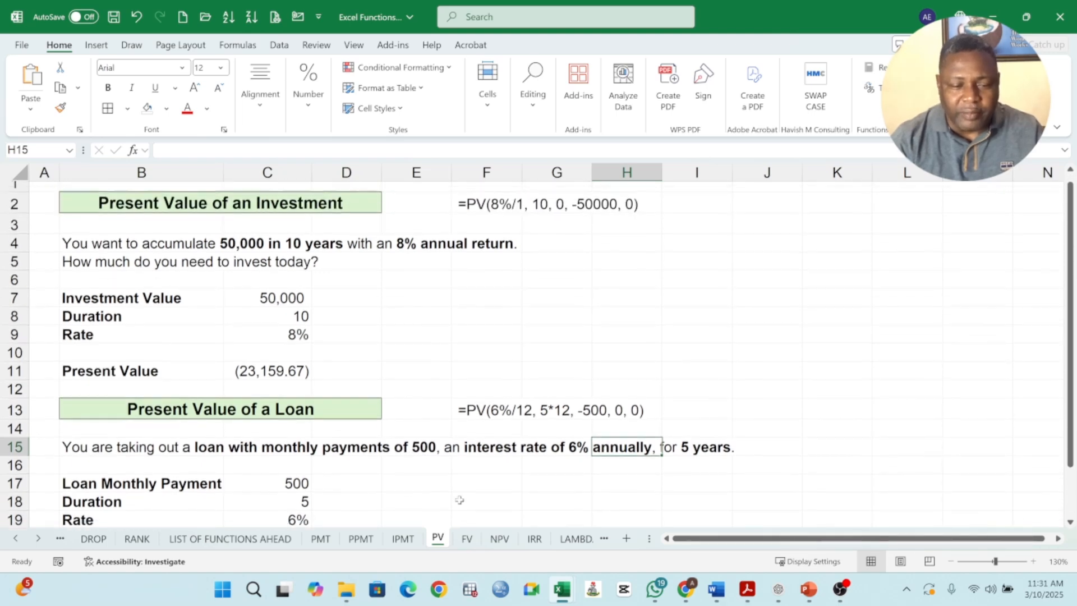
Step: Return to the FV sheet and inspect the initial-investment example's future value formula in C22
{"action": "key", "text": "ctrl+Page_Down"}
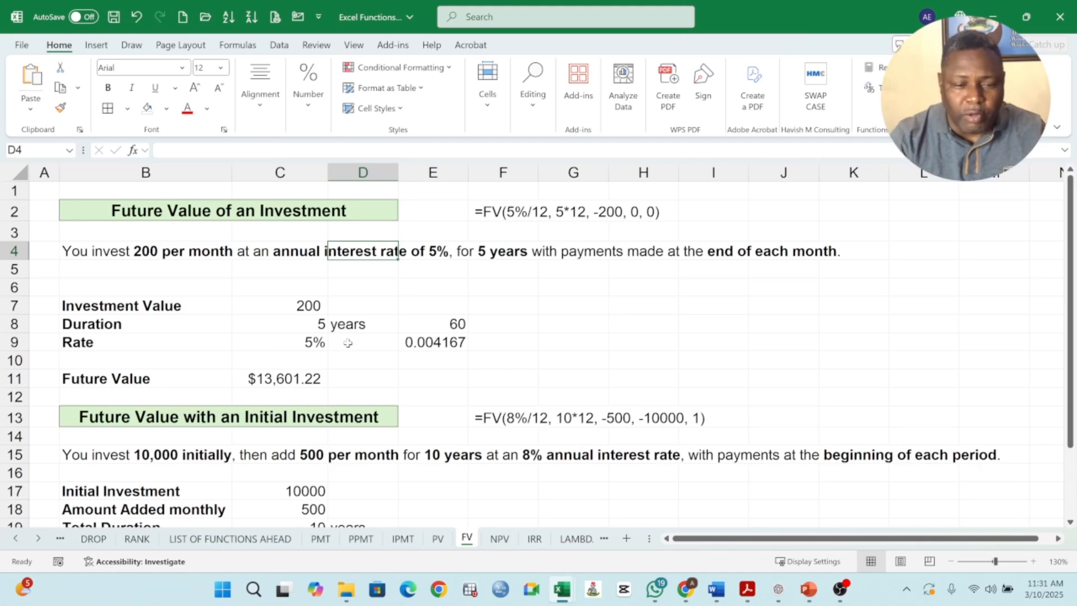
{"action": "scroll", "coordinate": [355, 342], "scroll_direction": "down", "scroll_amount": 2}
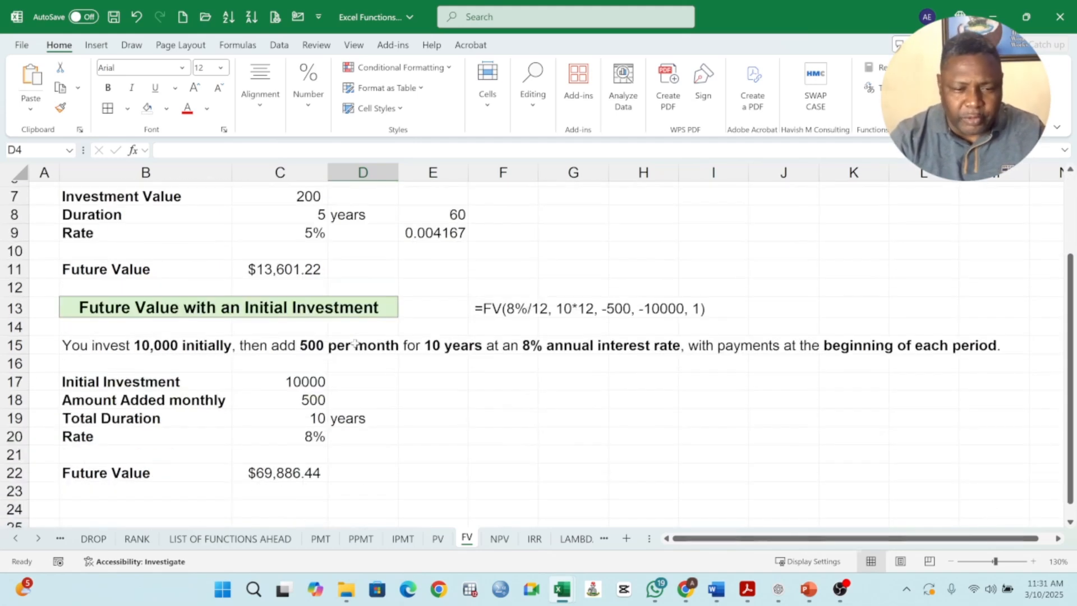
{"action": "left_click", "coordinate": [272, 473]}
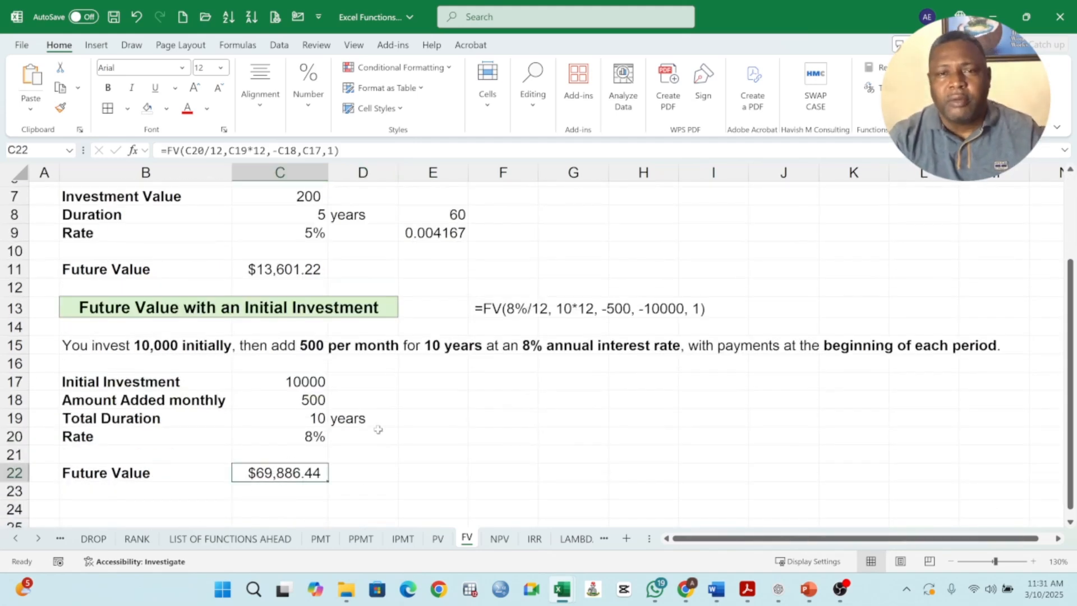